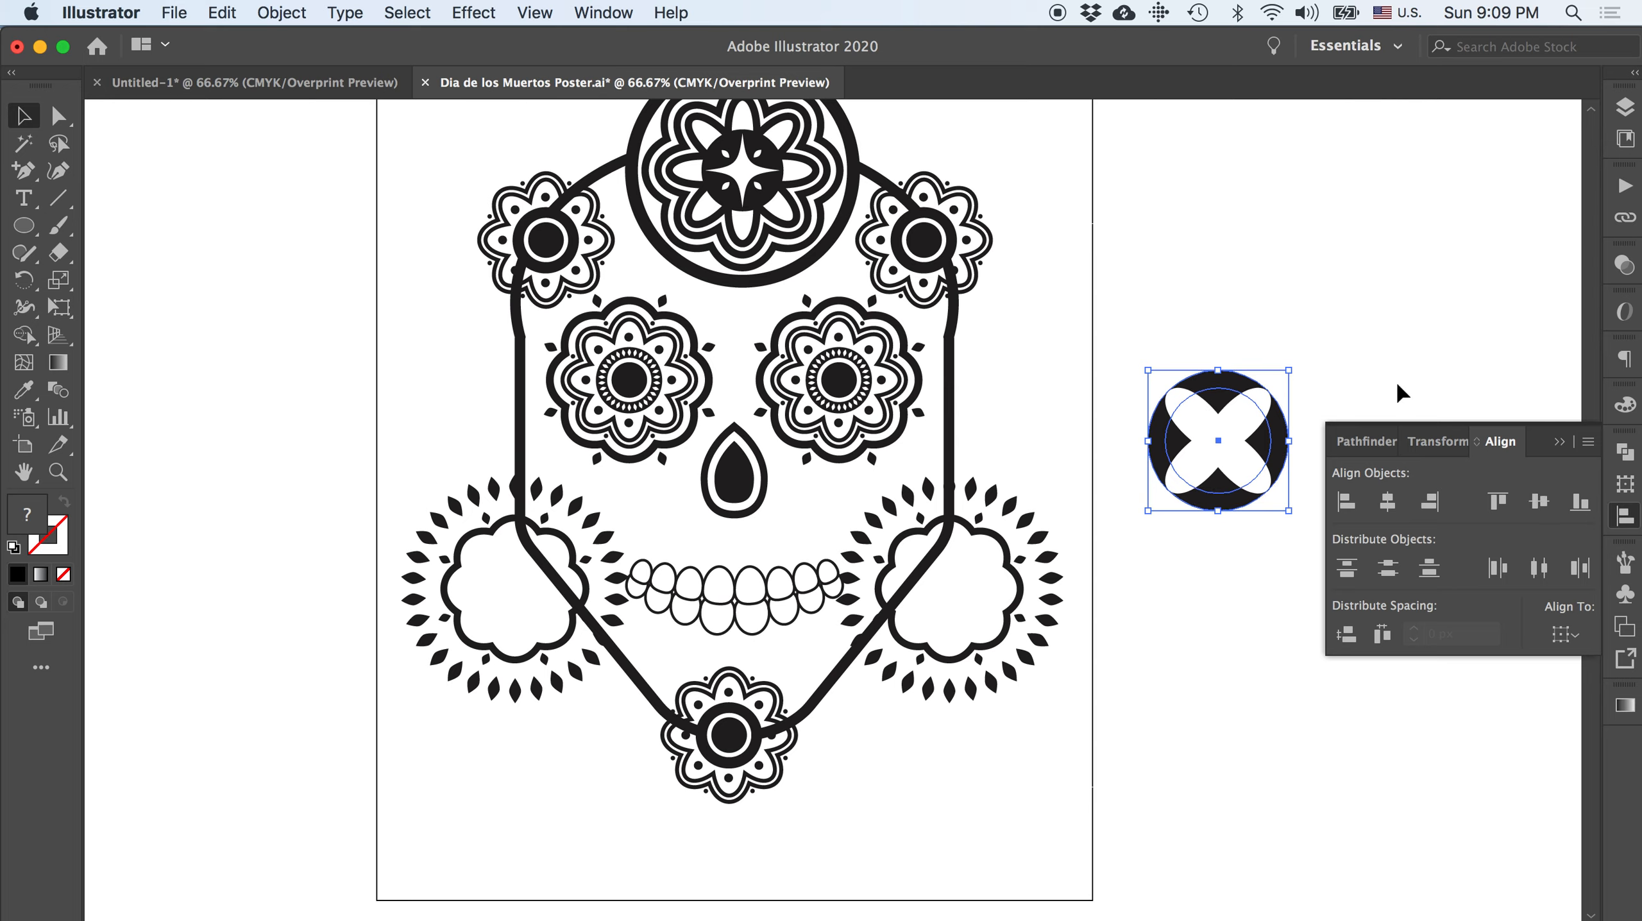
- Scale down the white four-petal shape inside the black circle beside the artboard and close the Align panel
left_click(1235, 441)
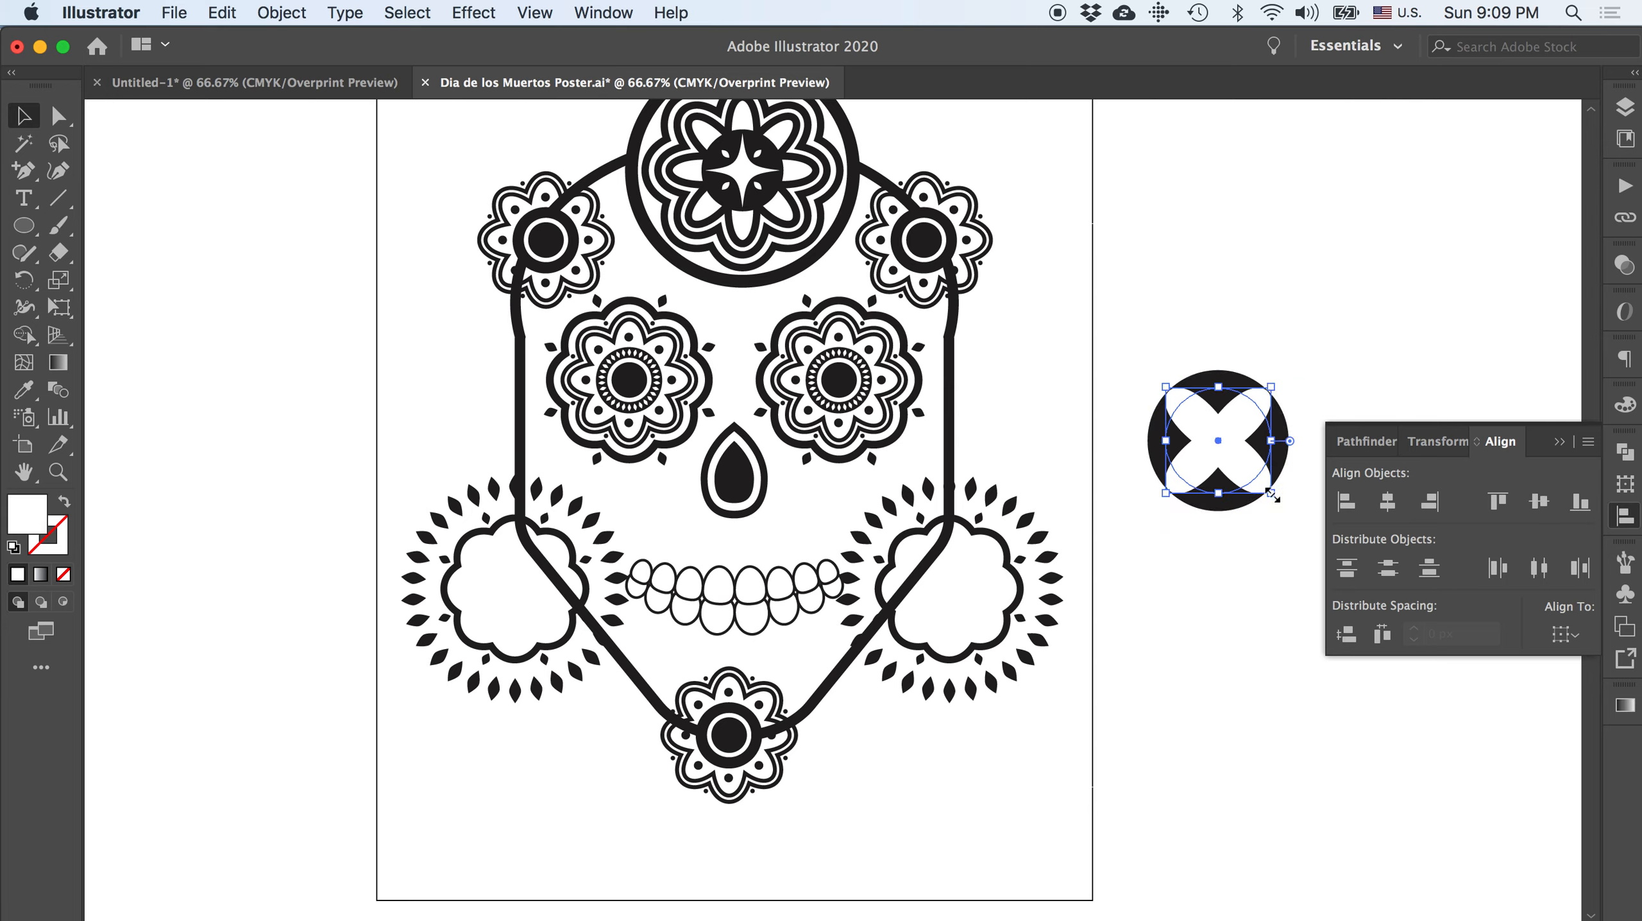
left_click_drag(1271, 494, 1263, 484)
left_click(1325, 342)
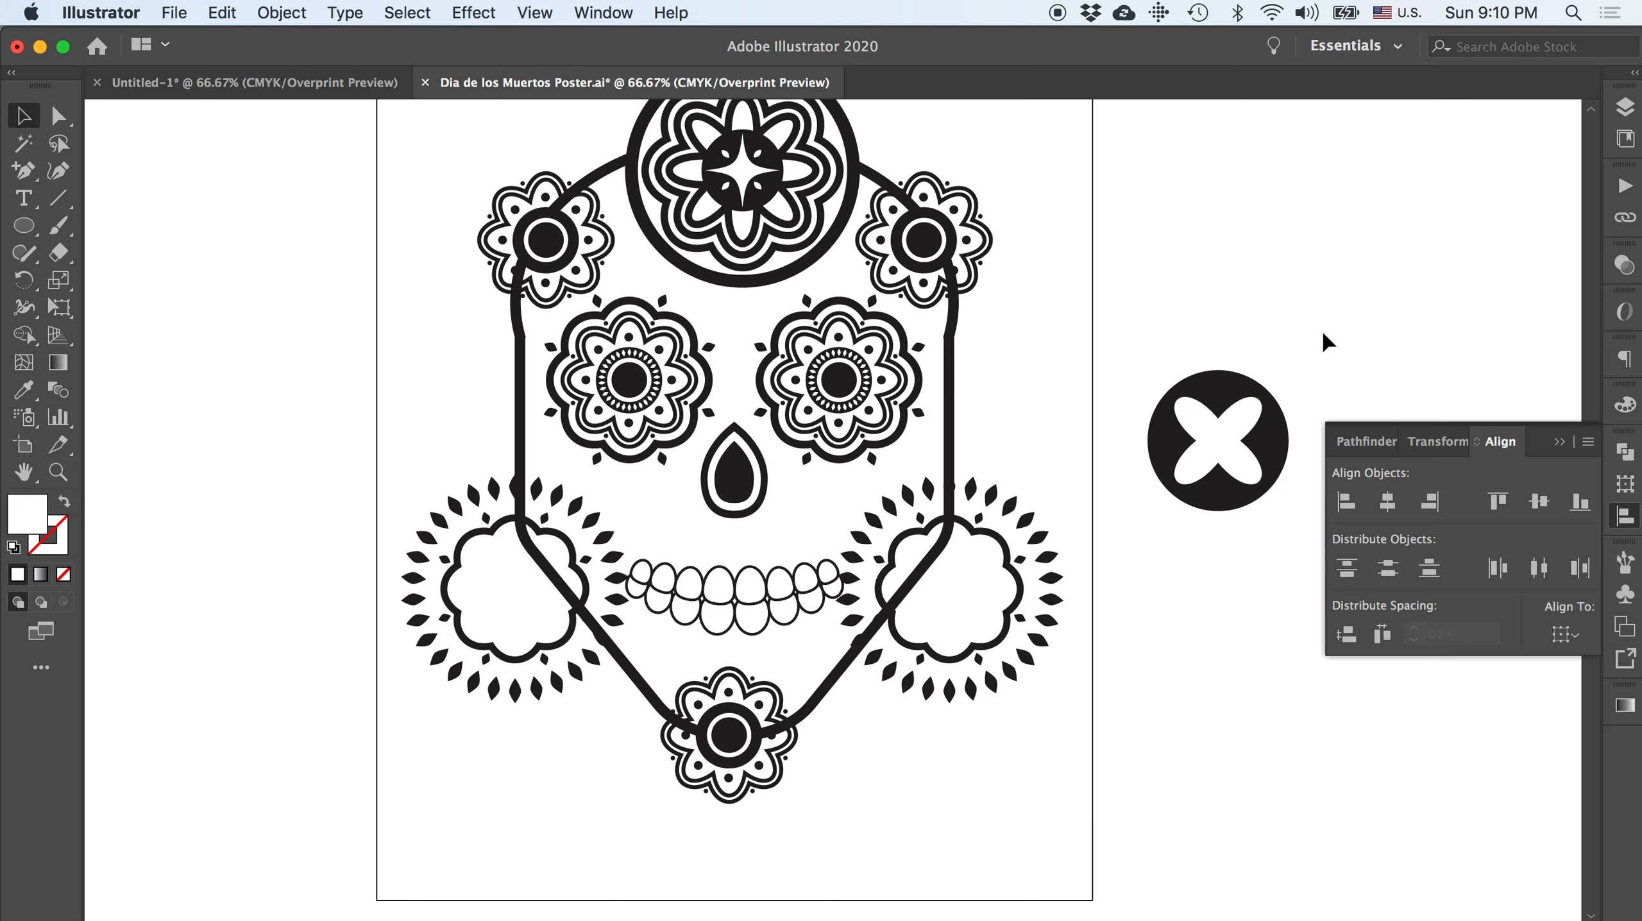
left_click(1560, 444)
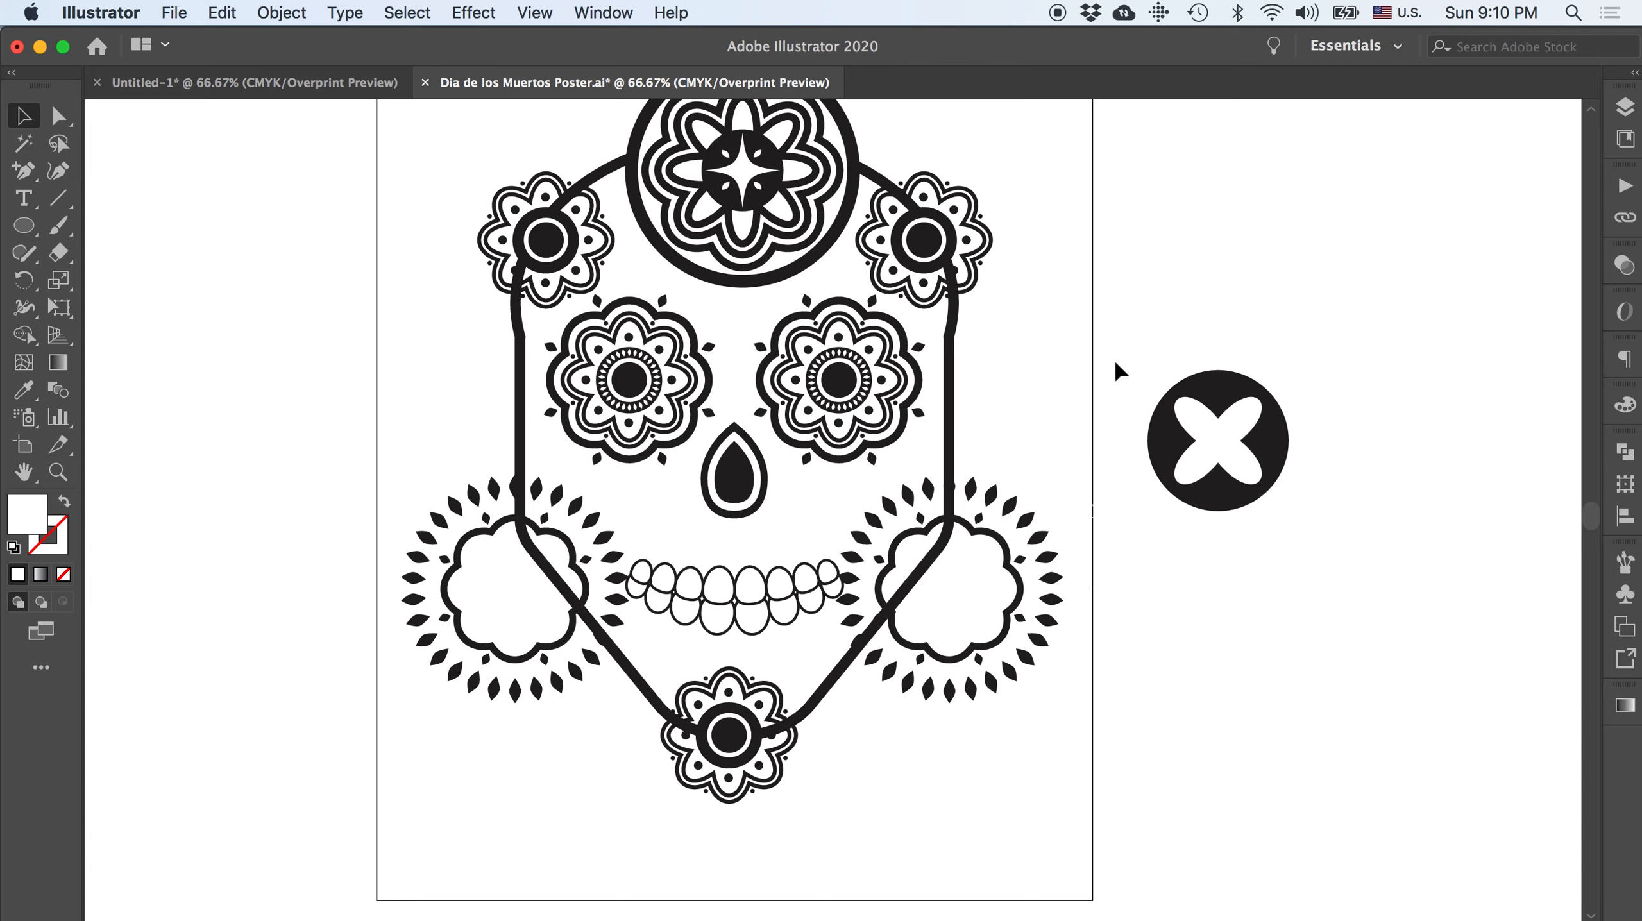
- Place the petal circle ornament below the eye on one side of the nose, scale it down, and duplicate it on the other side
left_click_drag(1119, 365, 664, 528)
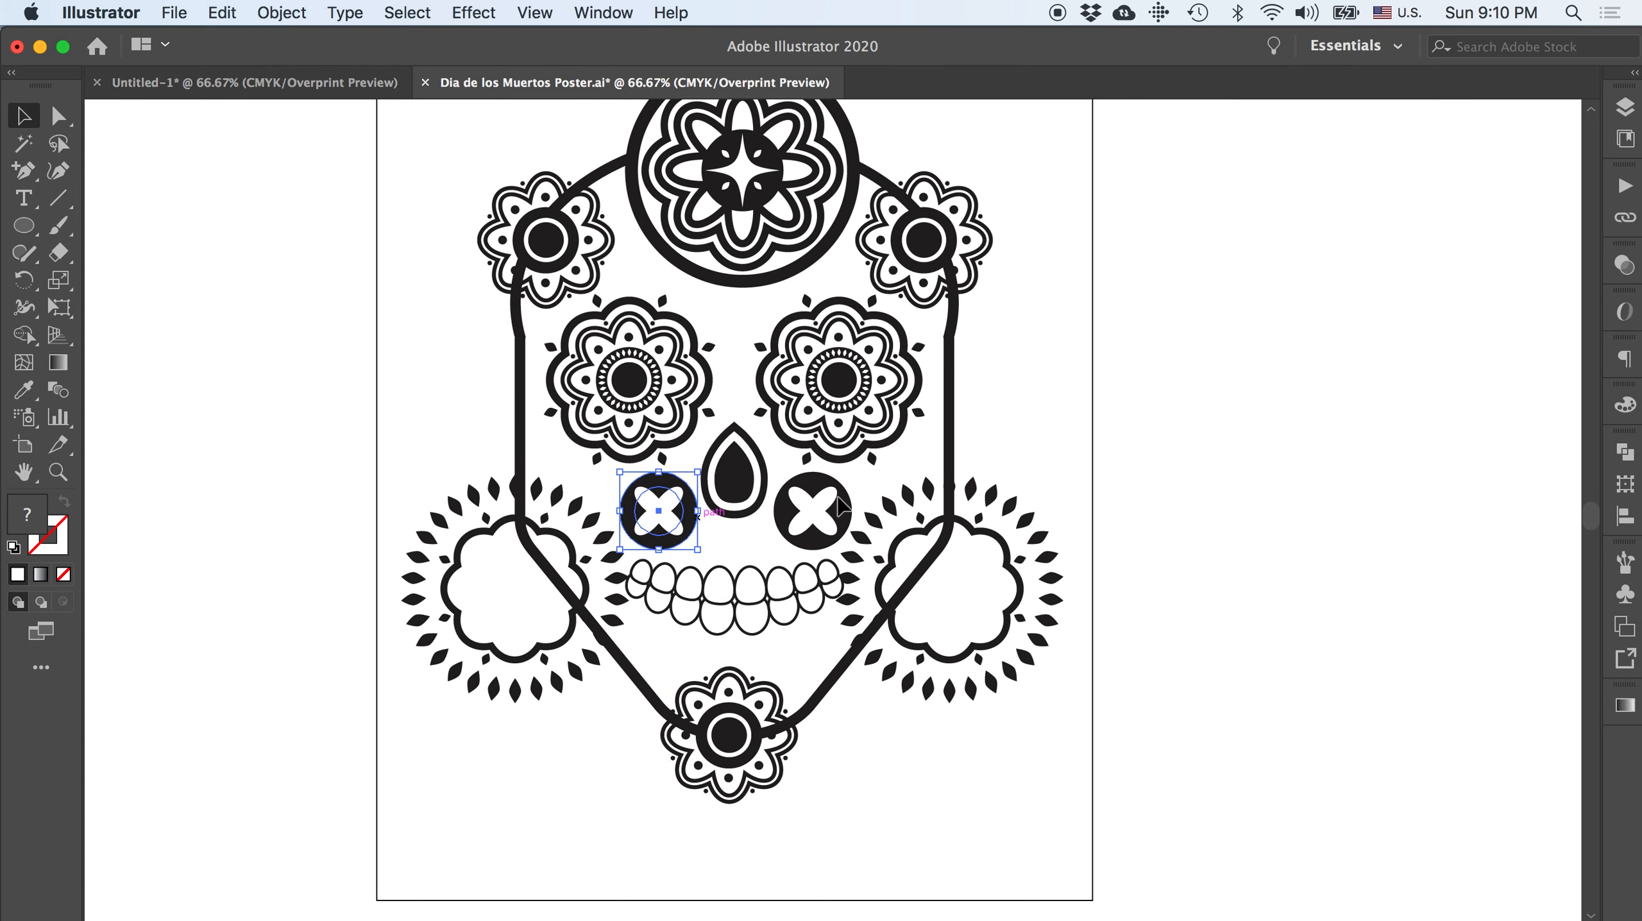
left_click(1099, 442)
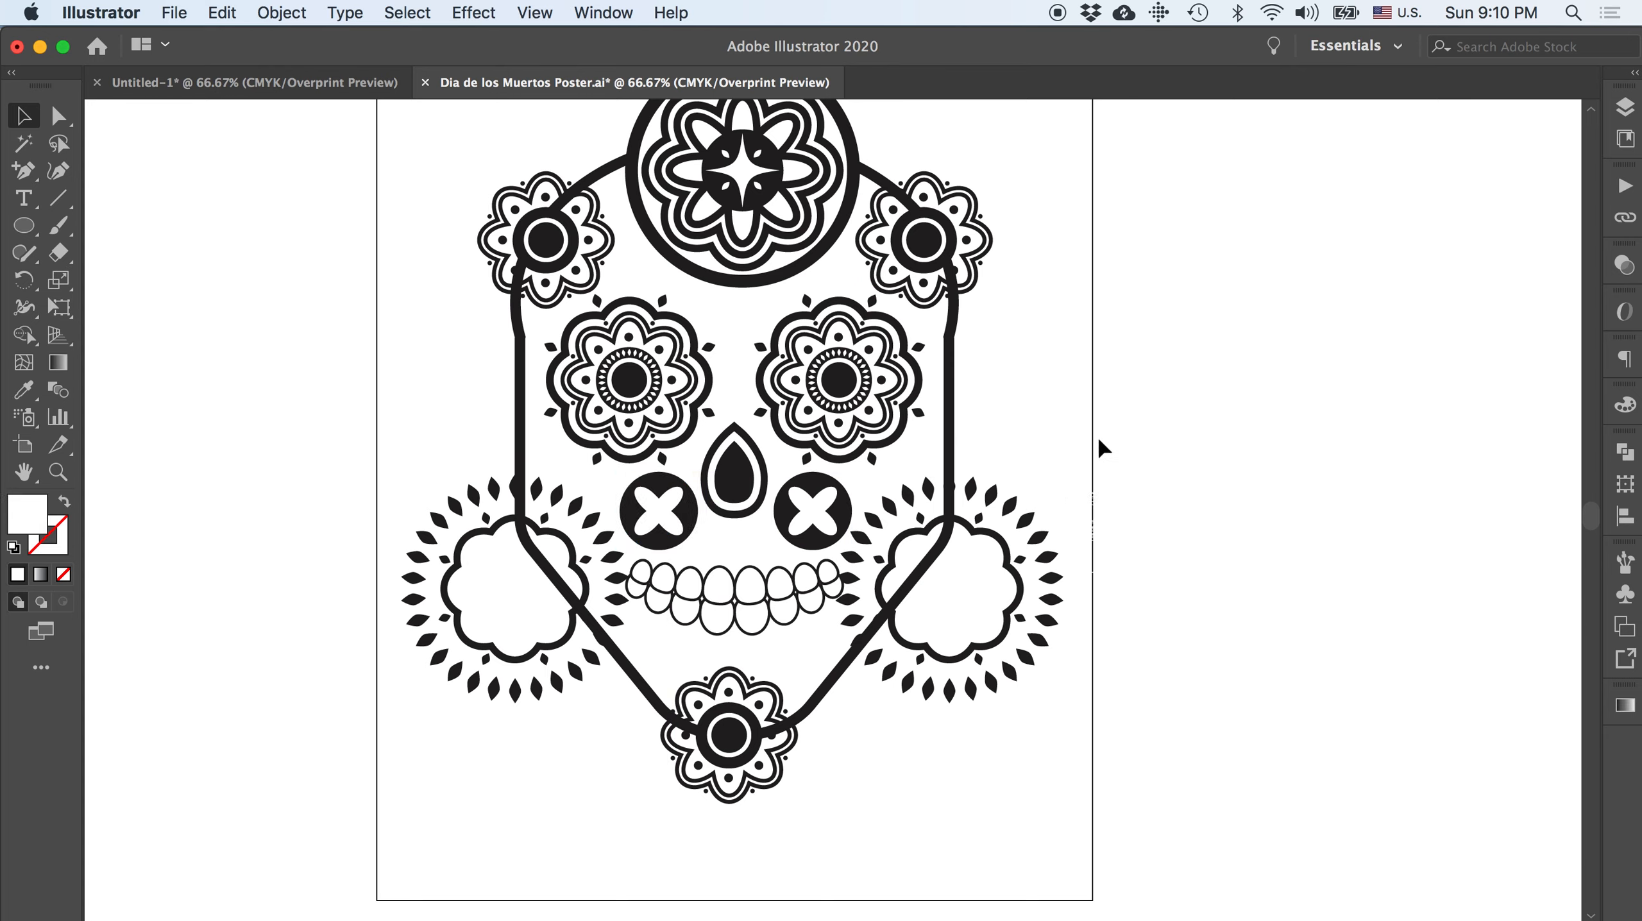
key("cmd+z")
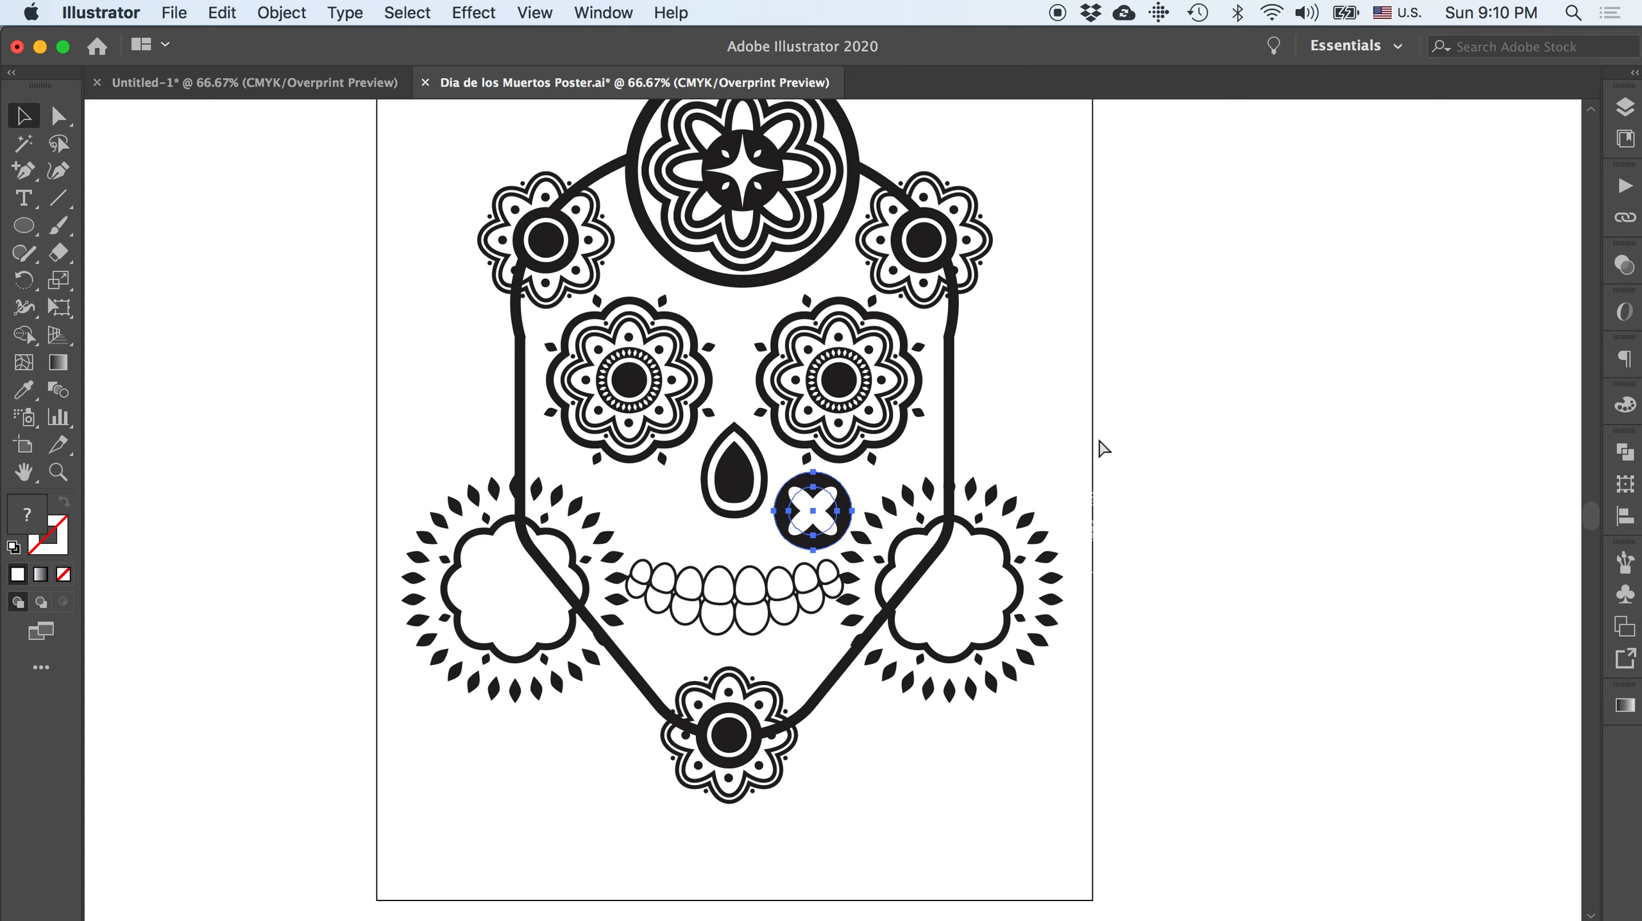
left_click_drag(852, 476, 662, 531)
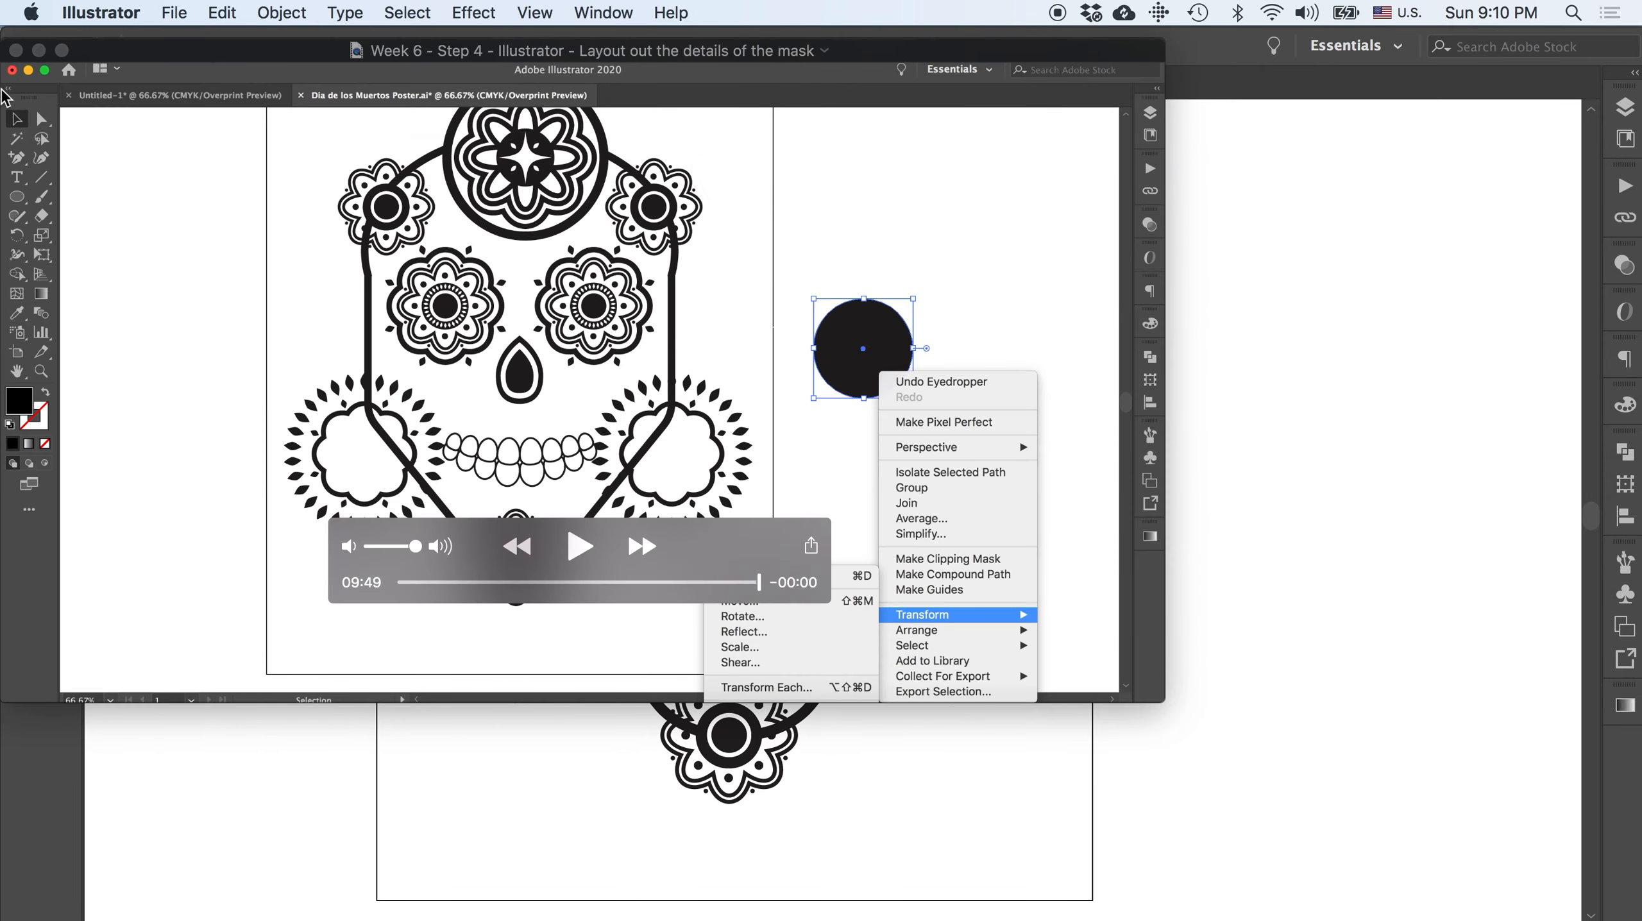
- Minimize the QuickTime Player video window covering the artwork
left_click(30, 48)
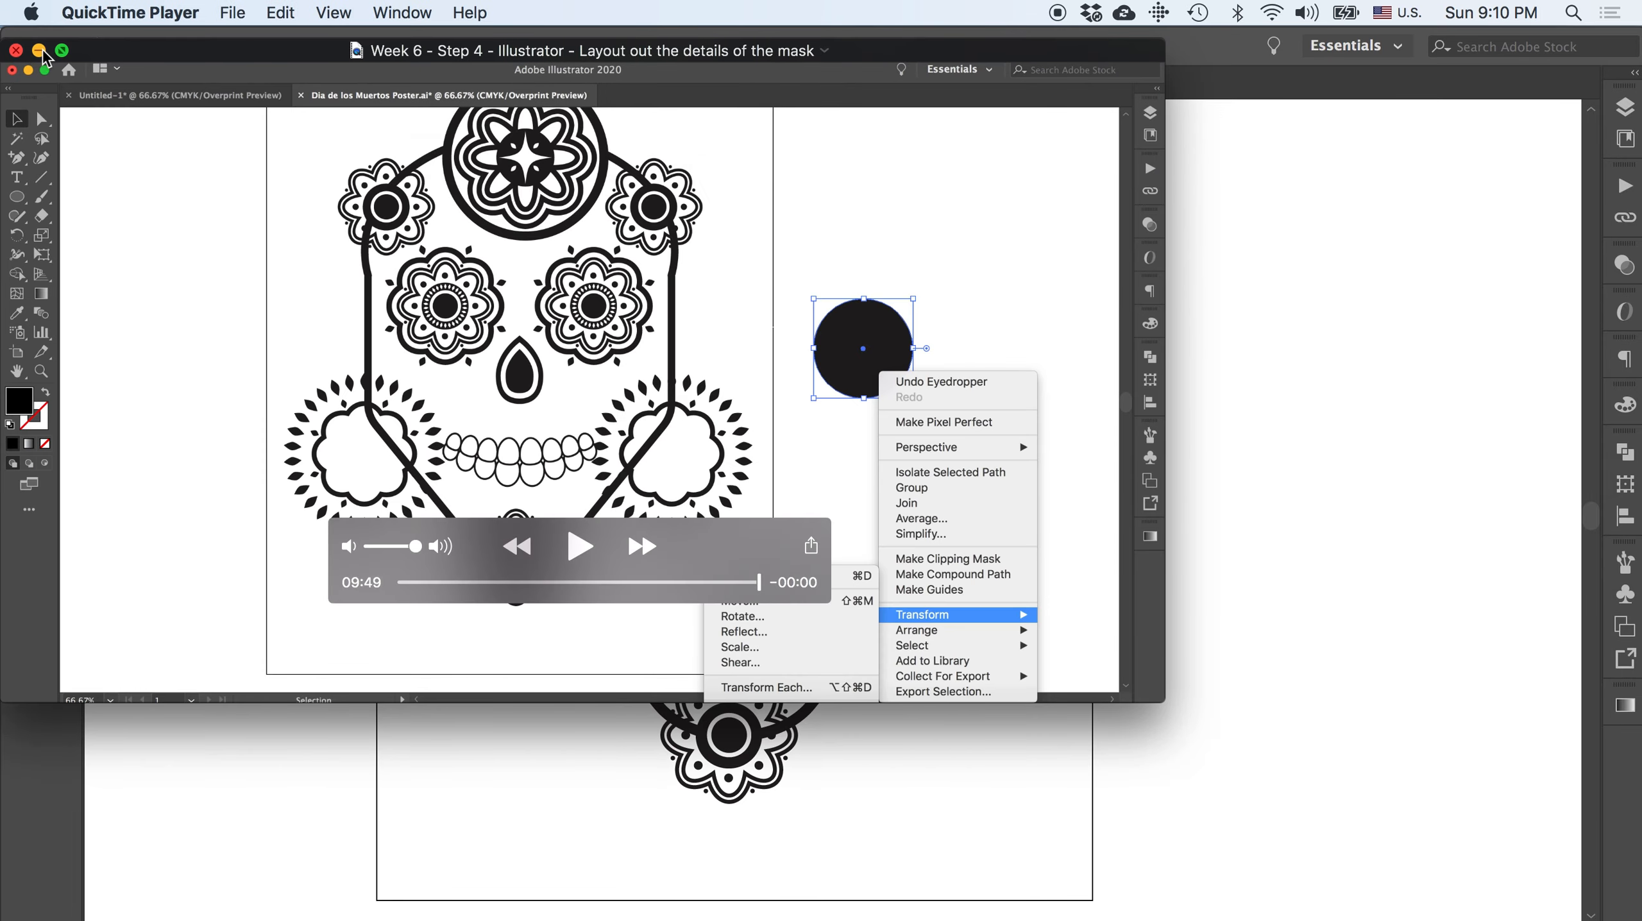
left_click(39, 51)
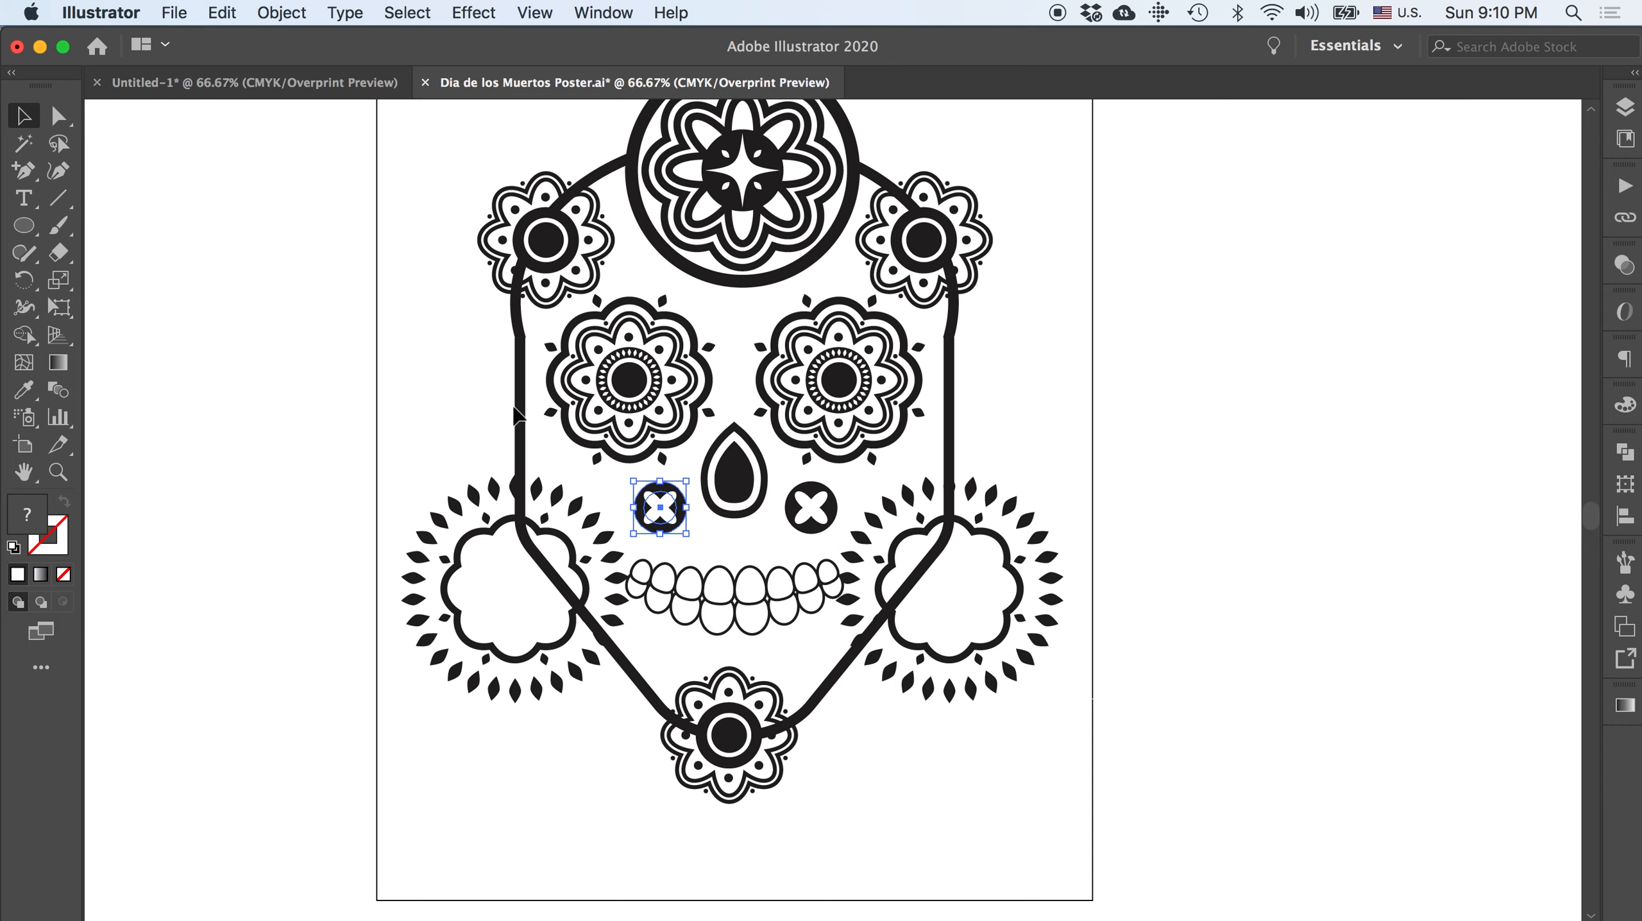
left_click(1209, 546)
left_click(658, 515)
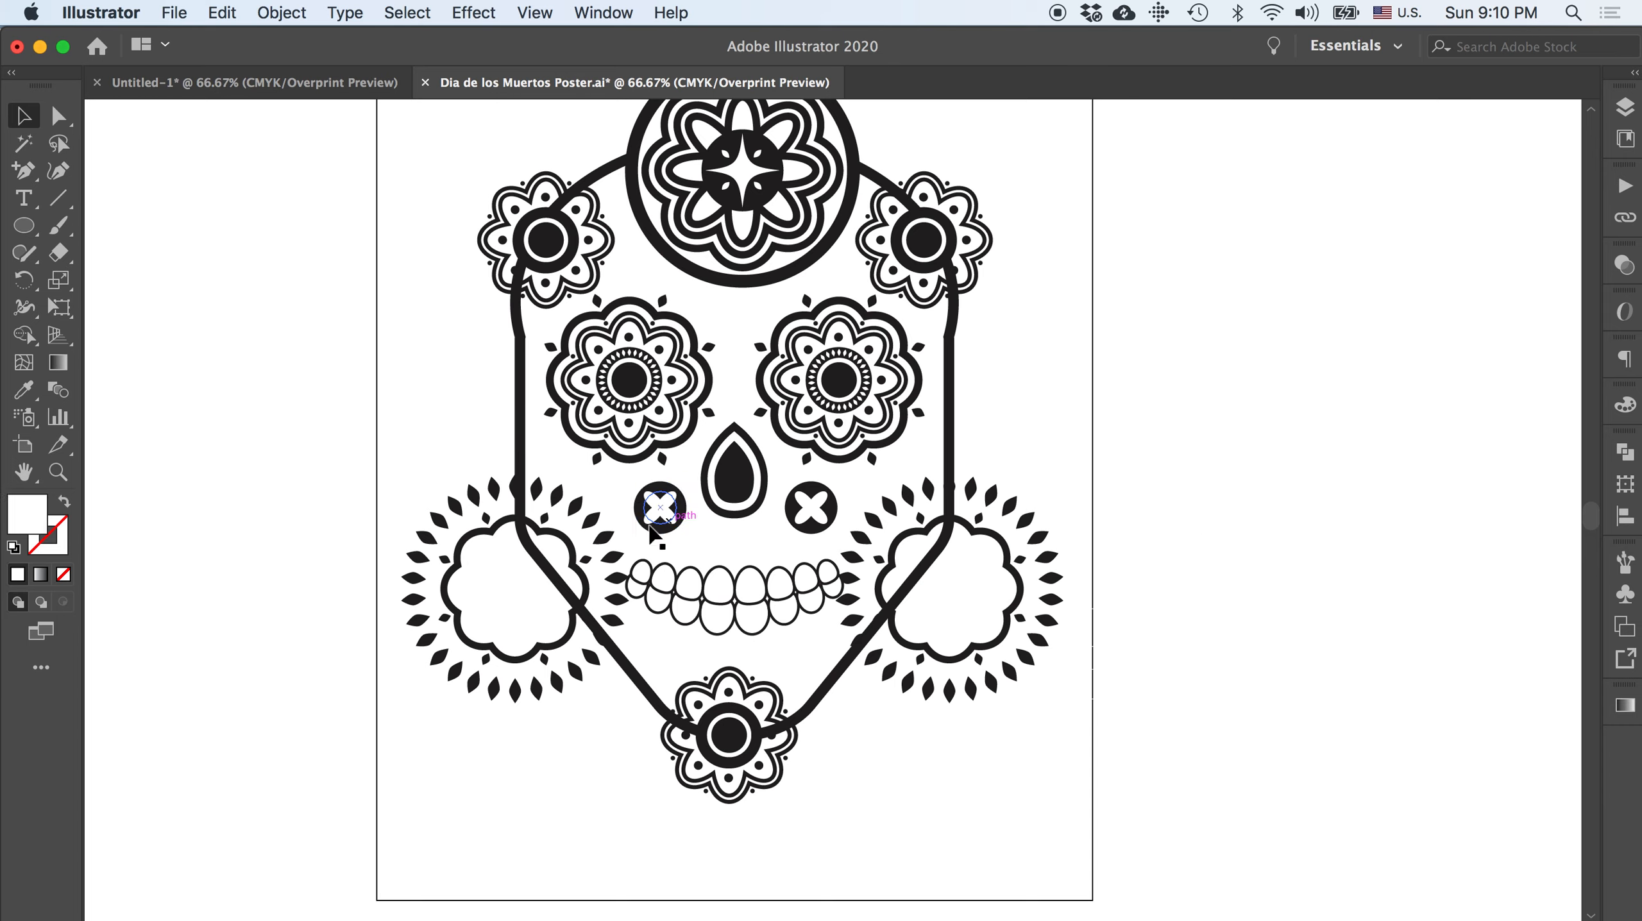
left_click(799, 509, "shift")
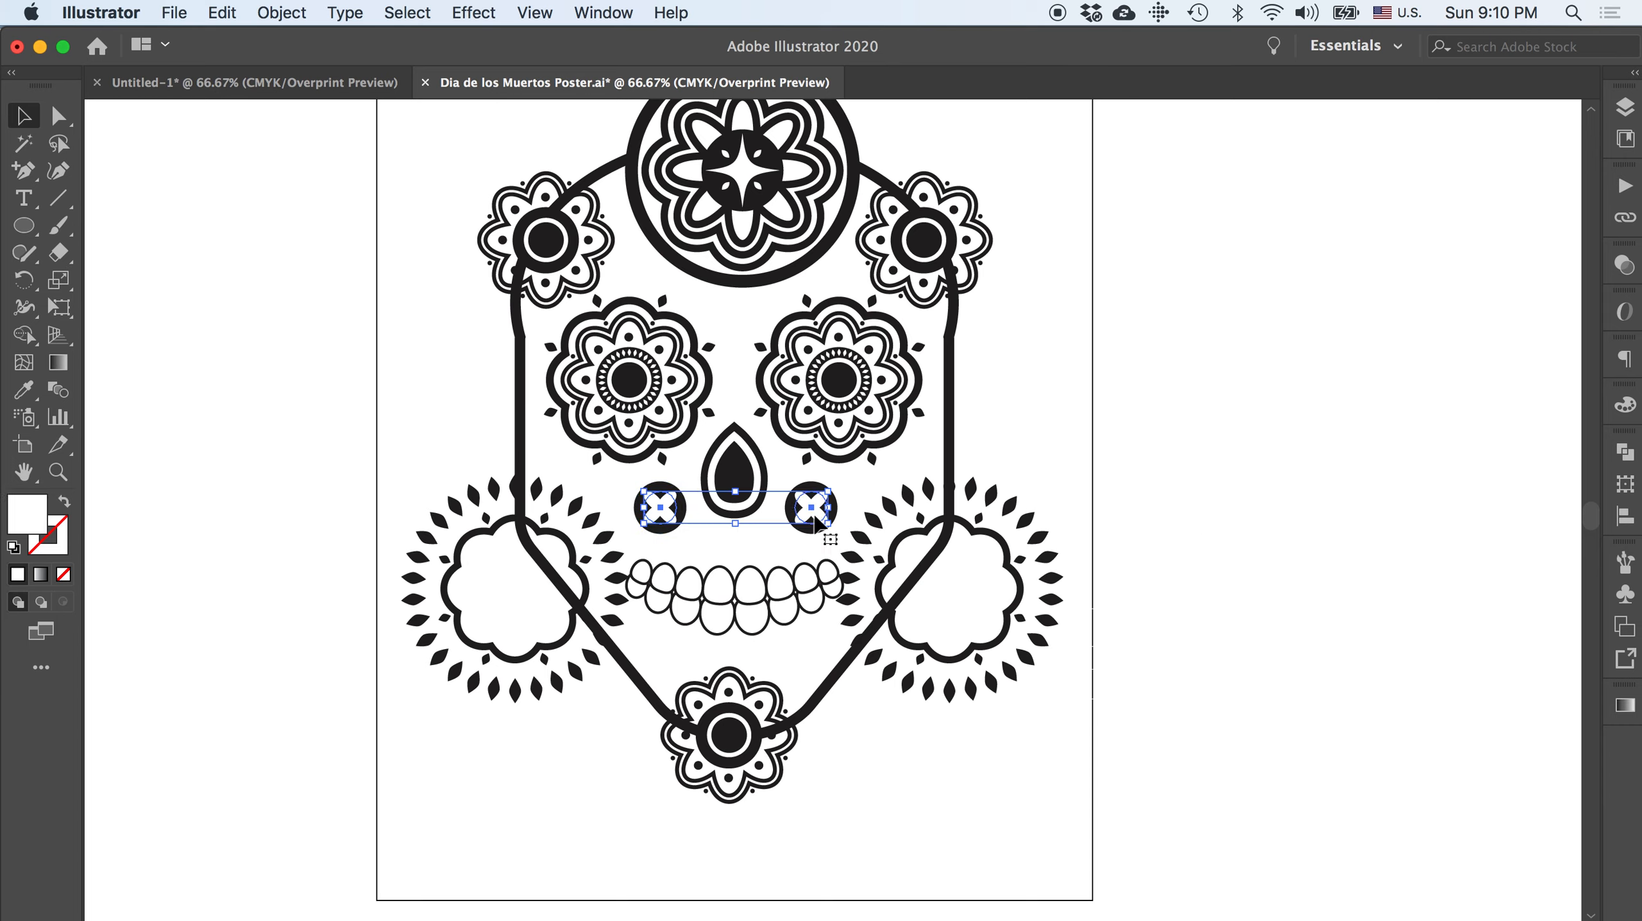
key("Down")
key("Down")
key("Down")
key("super+z")
key("super+z")
key("super+z")
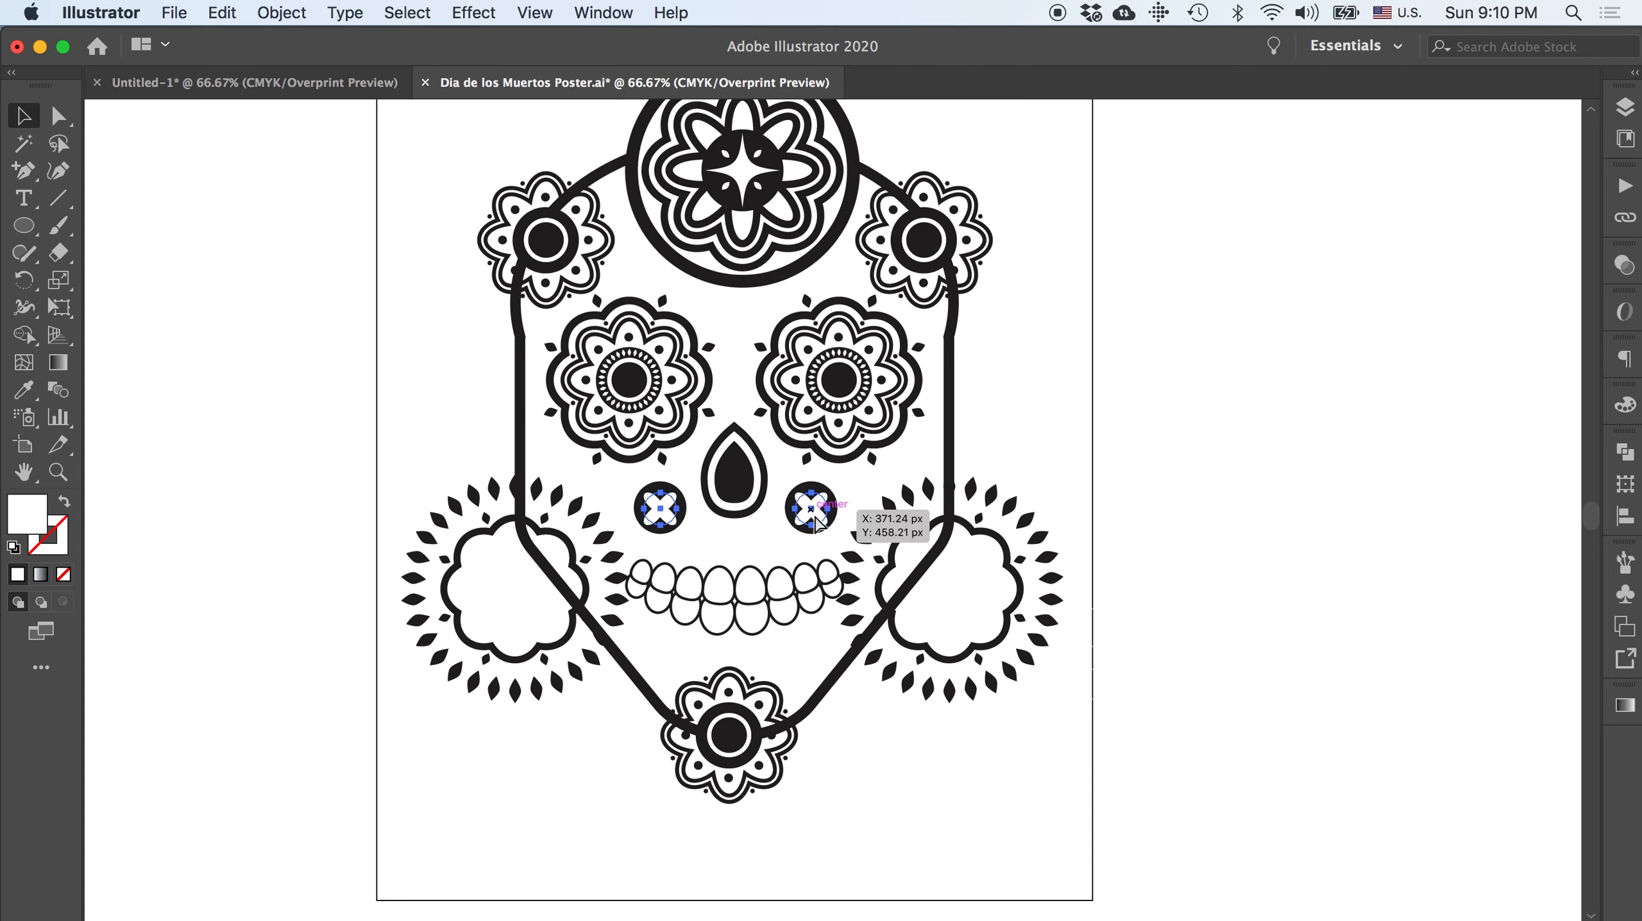
- Move the left cheek ornament slightly outward, and lower both cheek ornaments so they sit just above the teeth
left_click_drag(802, 521, 647, 523)
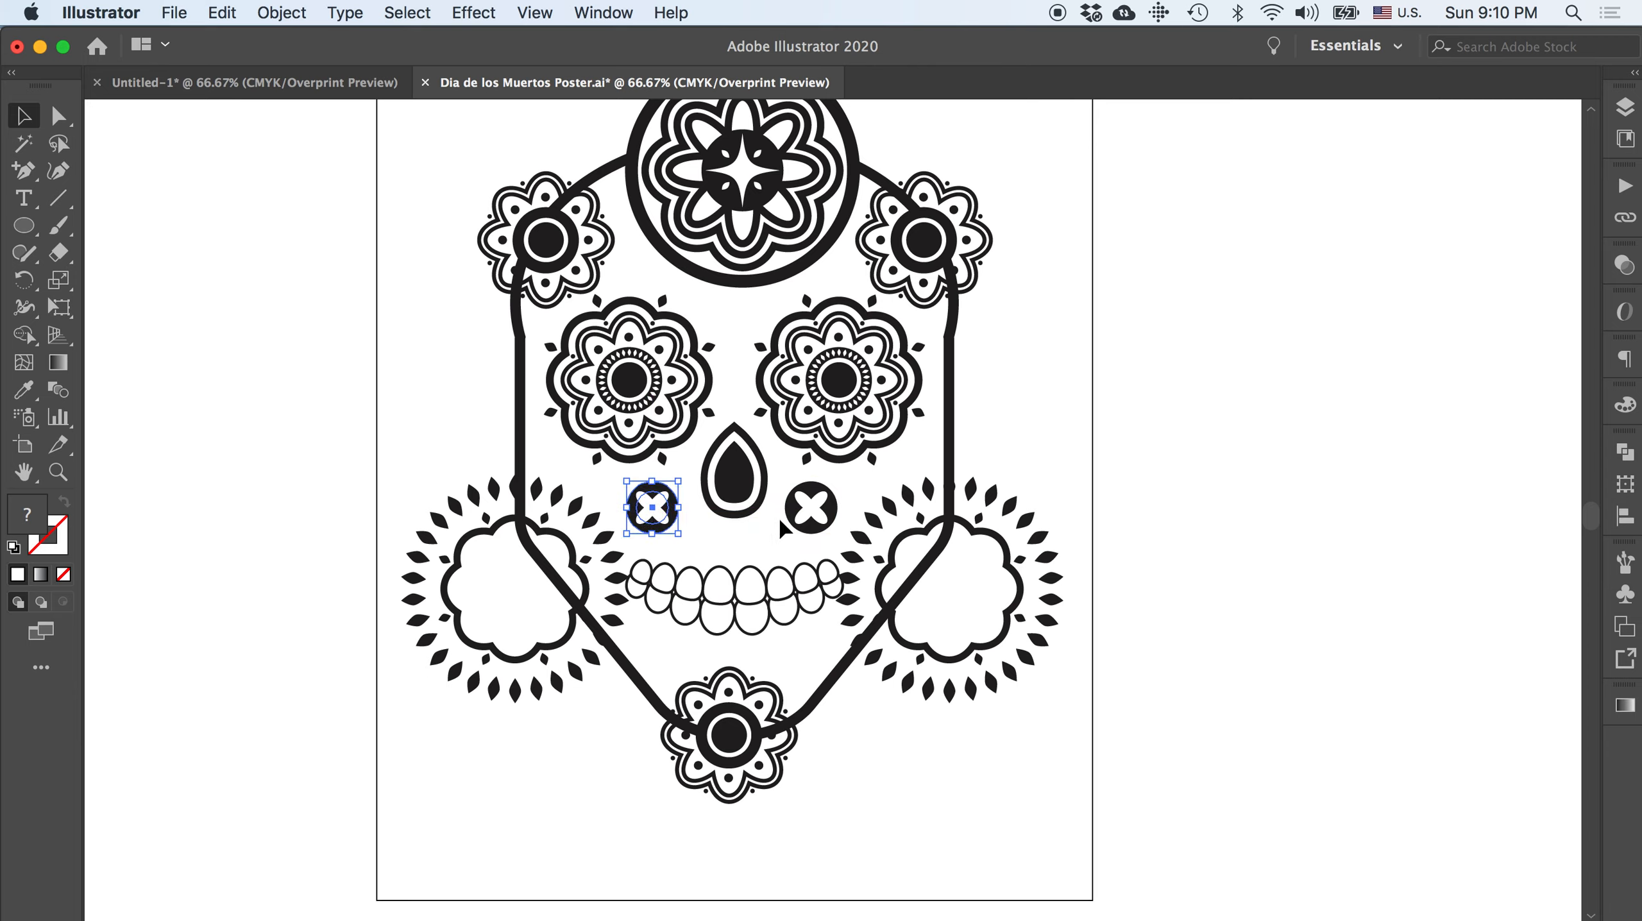
left_click(814, 511, "shift")
left_click_drag(813, 509, 808, 519)
left_click(1084, 569)
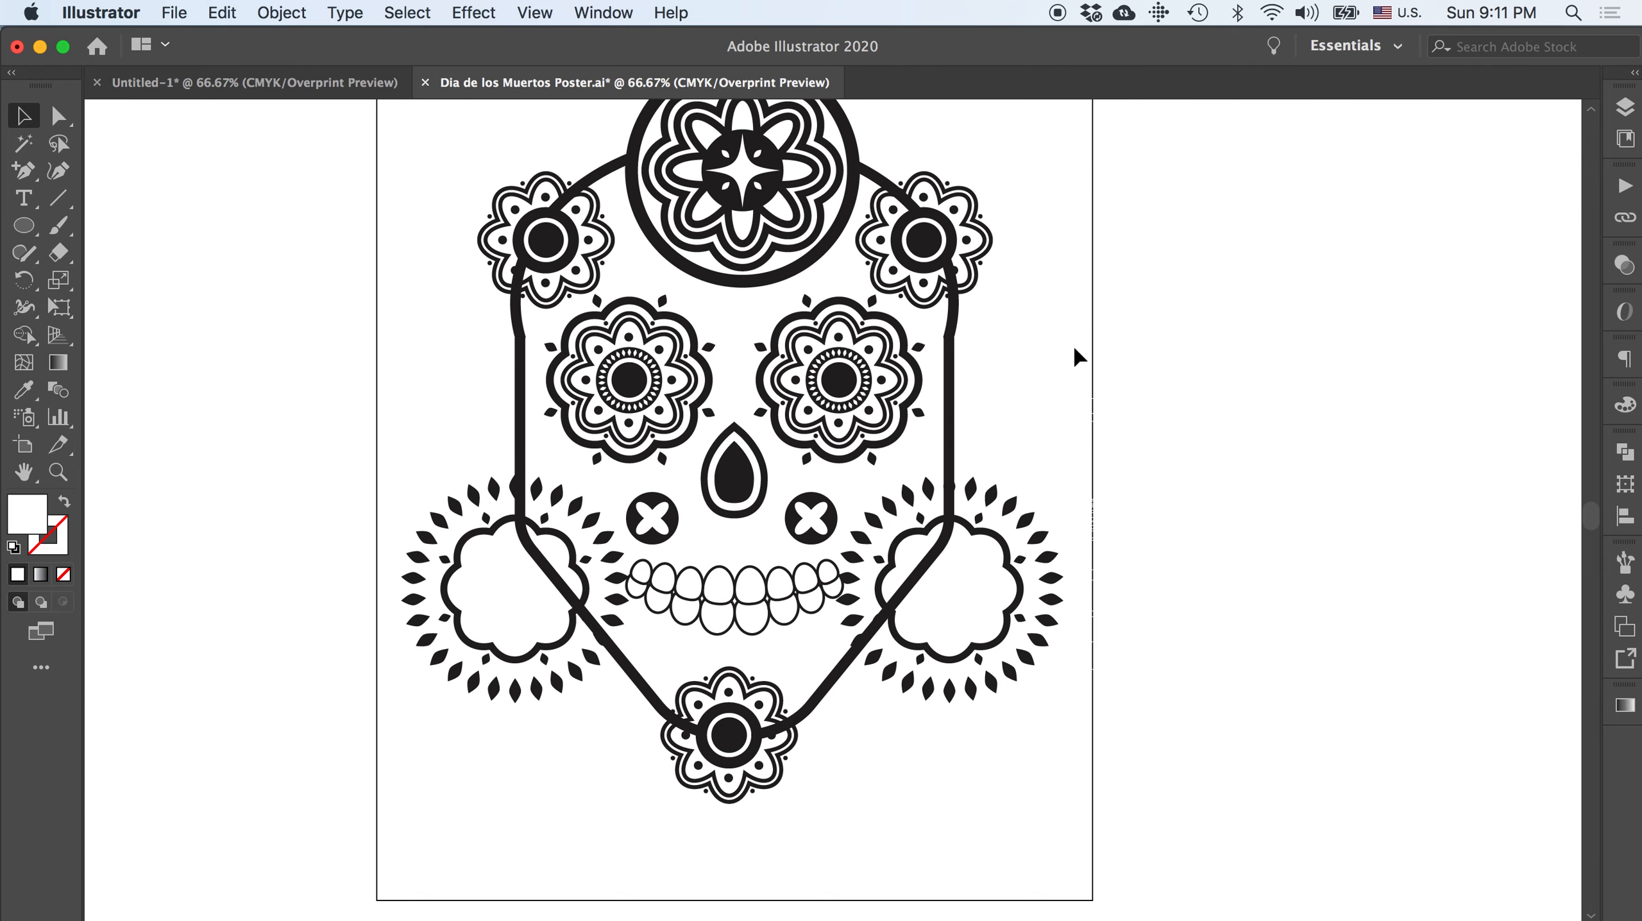
- Draw a small circle on the forehead above the left eye flower and fill it with the nose's black using the Eyedropper
key("super+1")
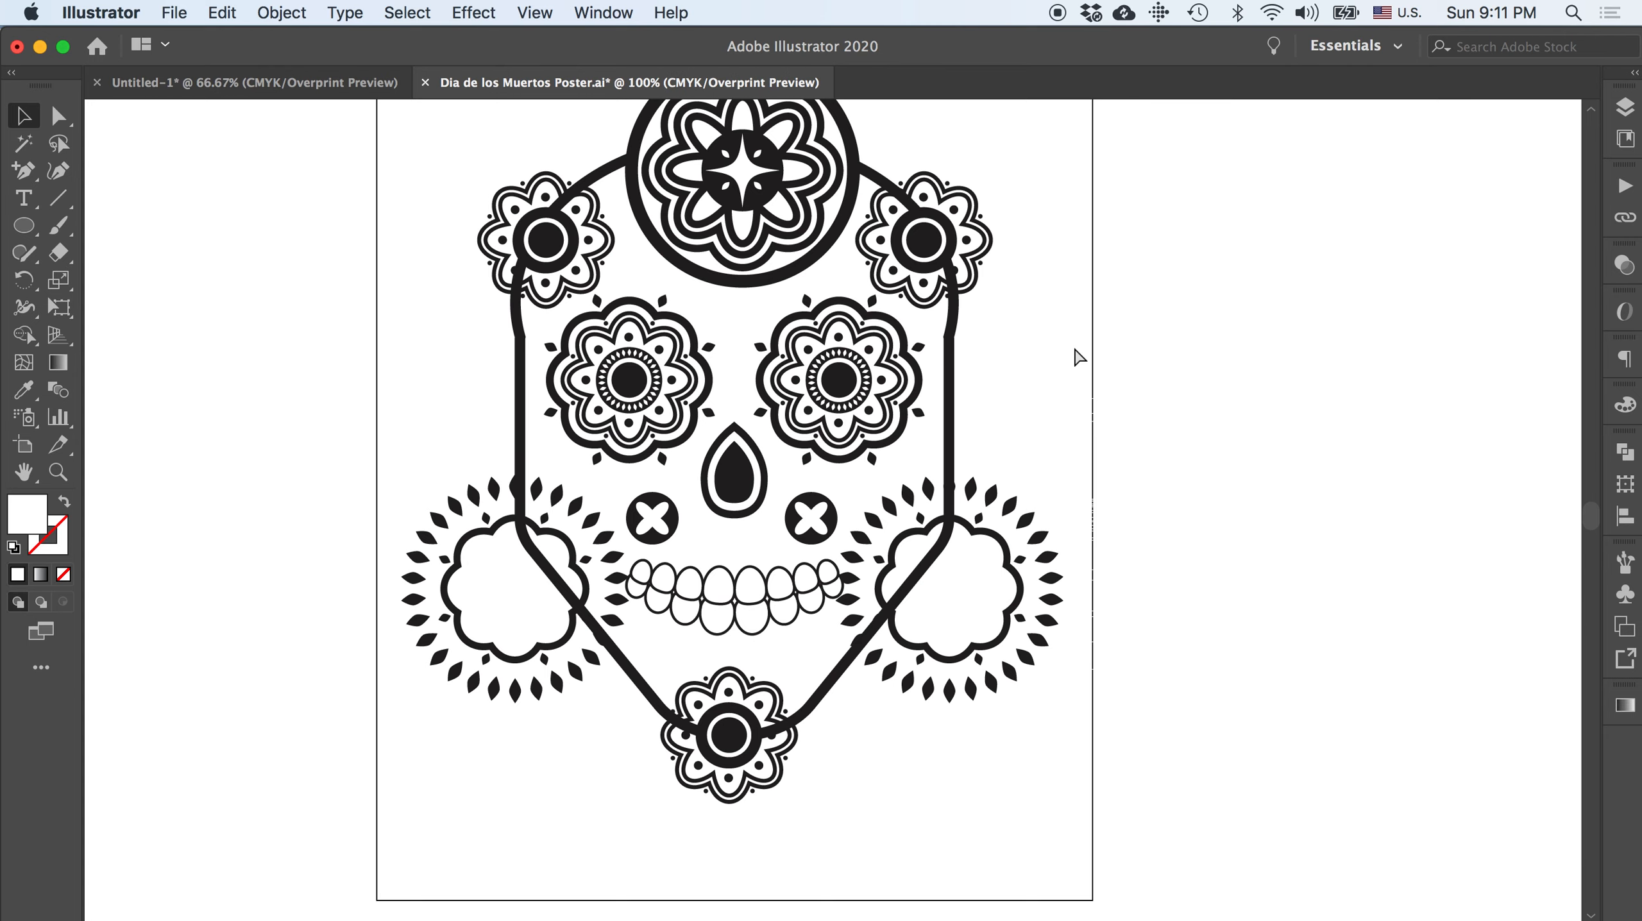
scroll(880, 464, "up", 2)
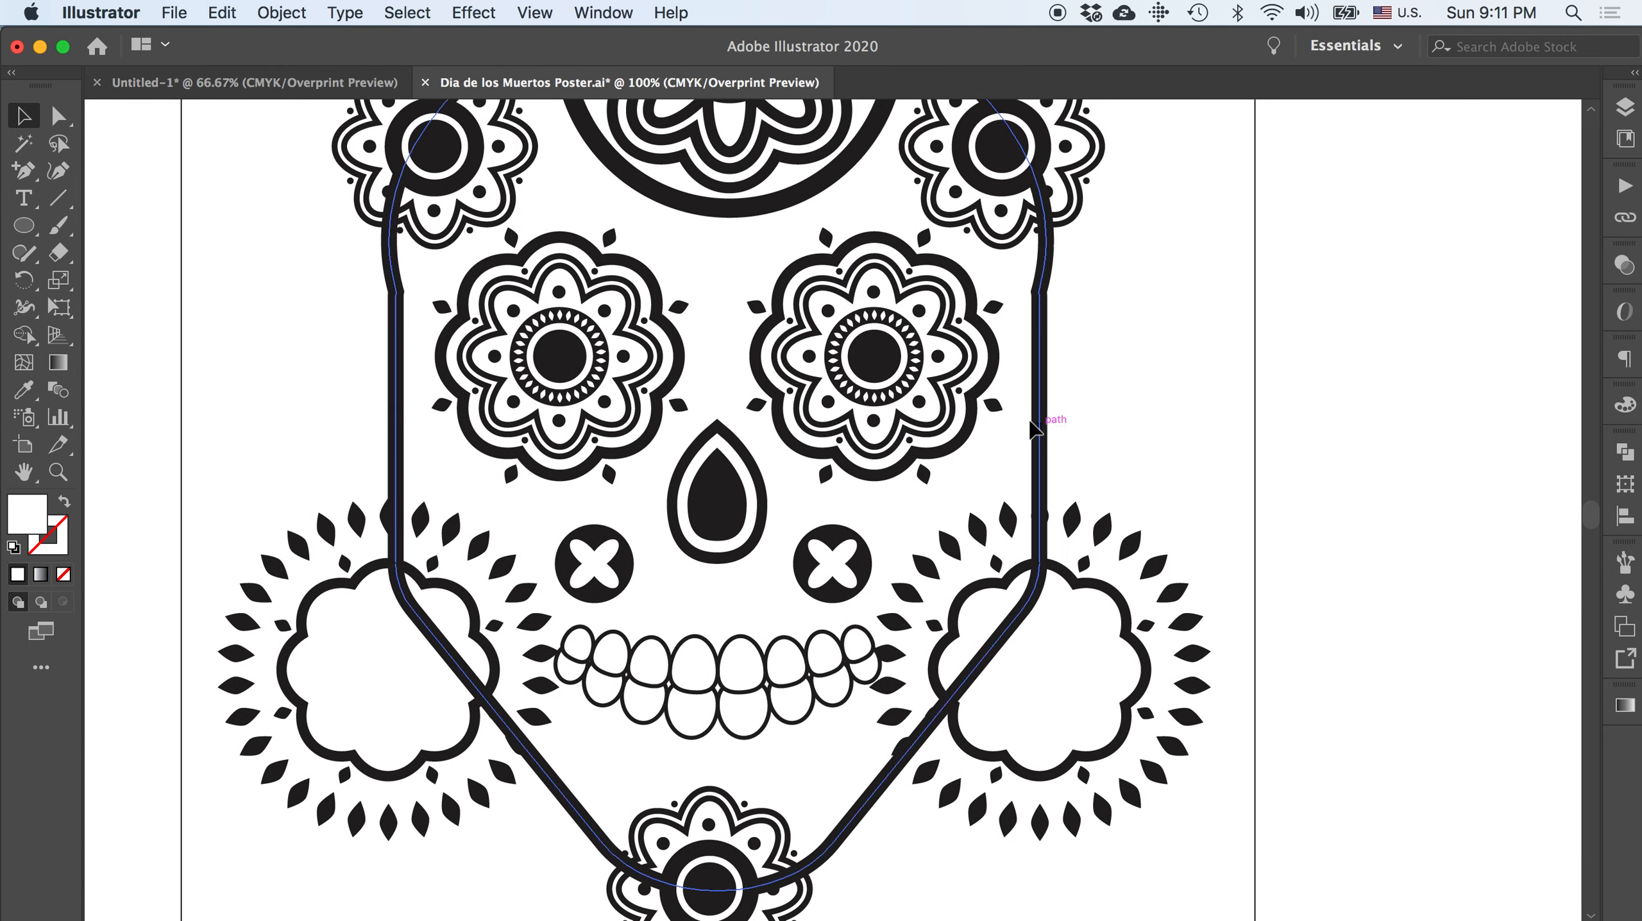
left_click(962, 413)
left_click(1153, 381)
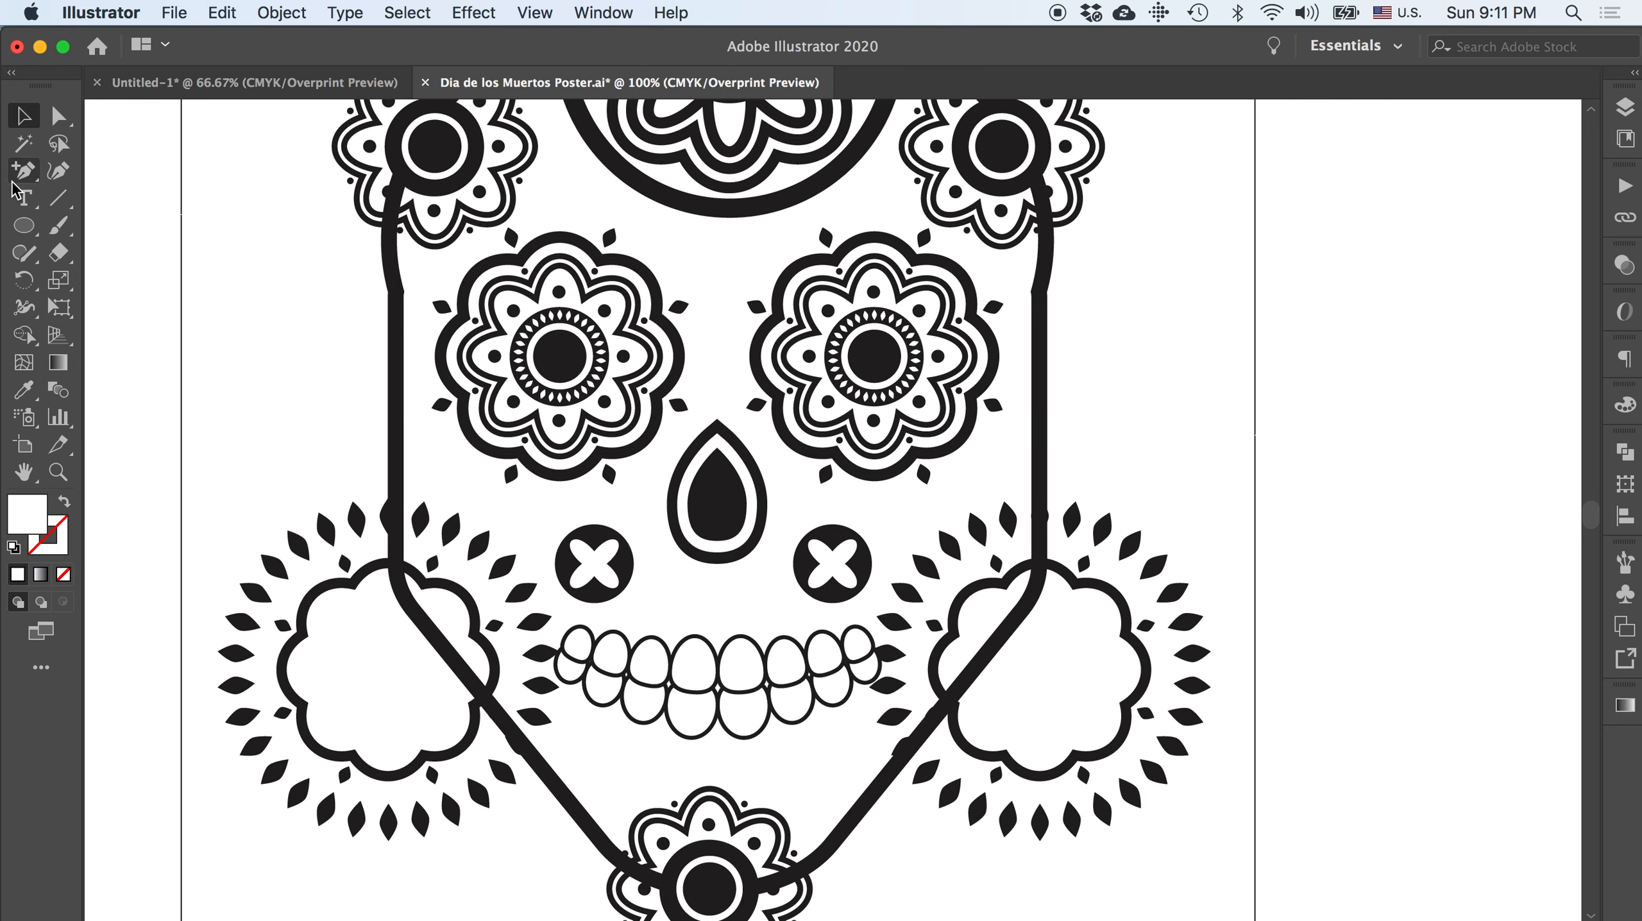
left_click(23, 225)
left_click_drag(540, 173, 576, 209)
left_click(23, 389)
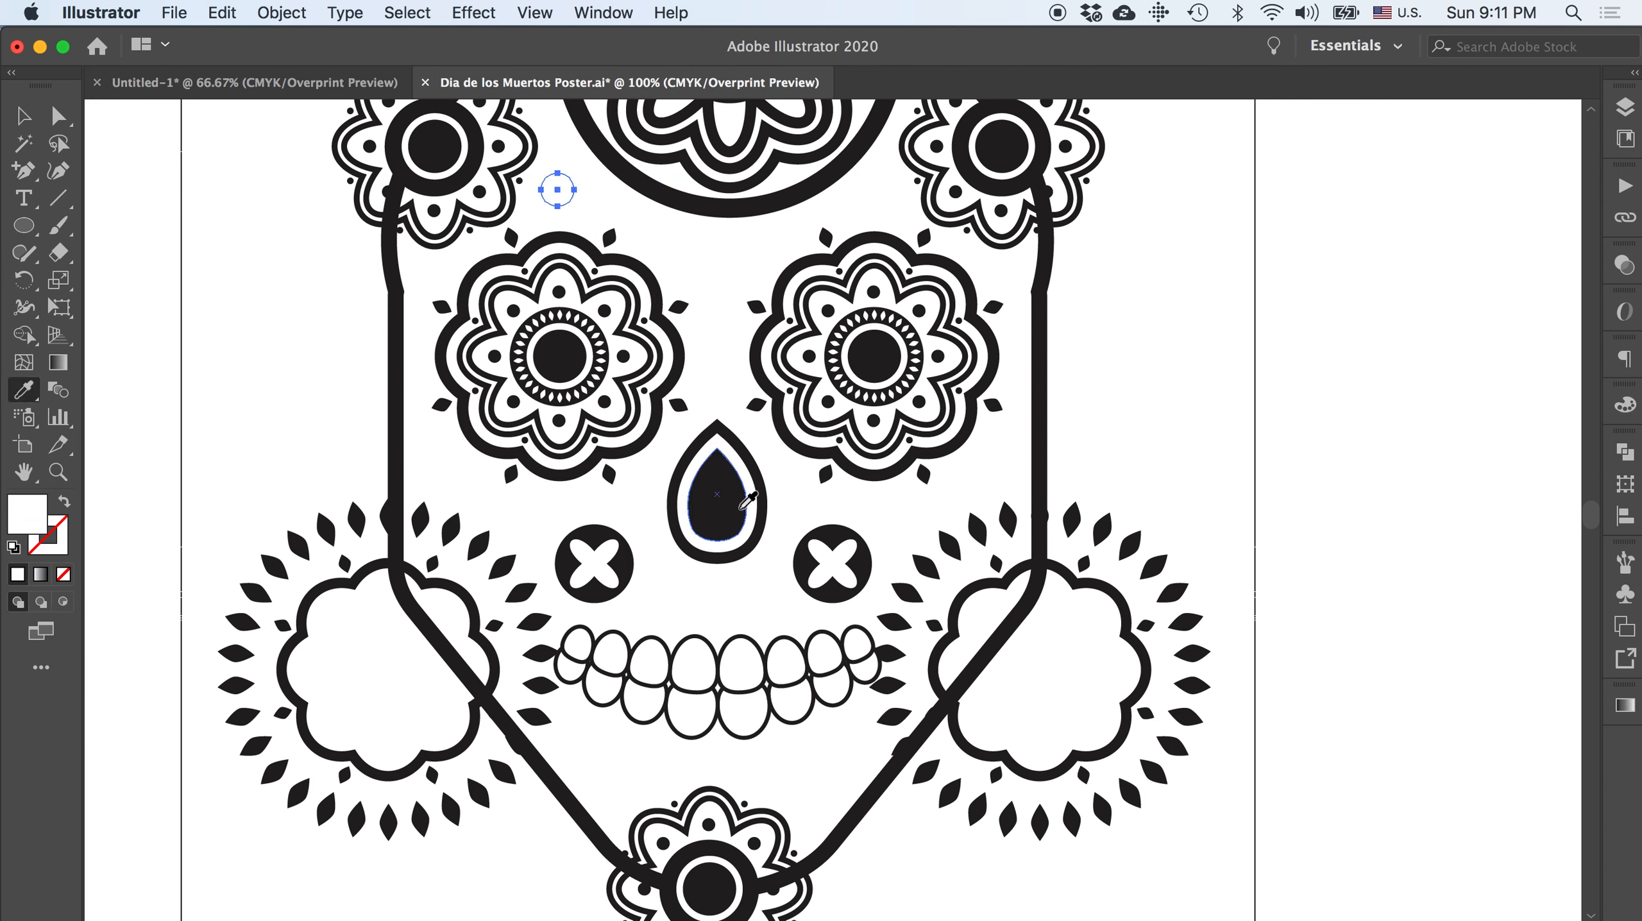
left_click(723, 485)
left_click(23, 116)
left_click(284, 332)
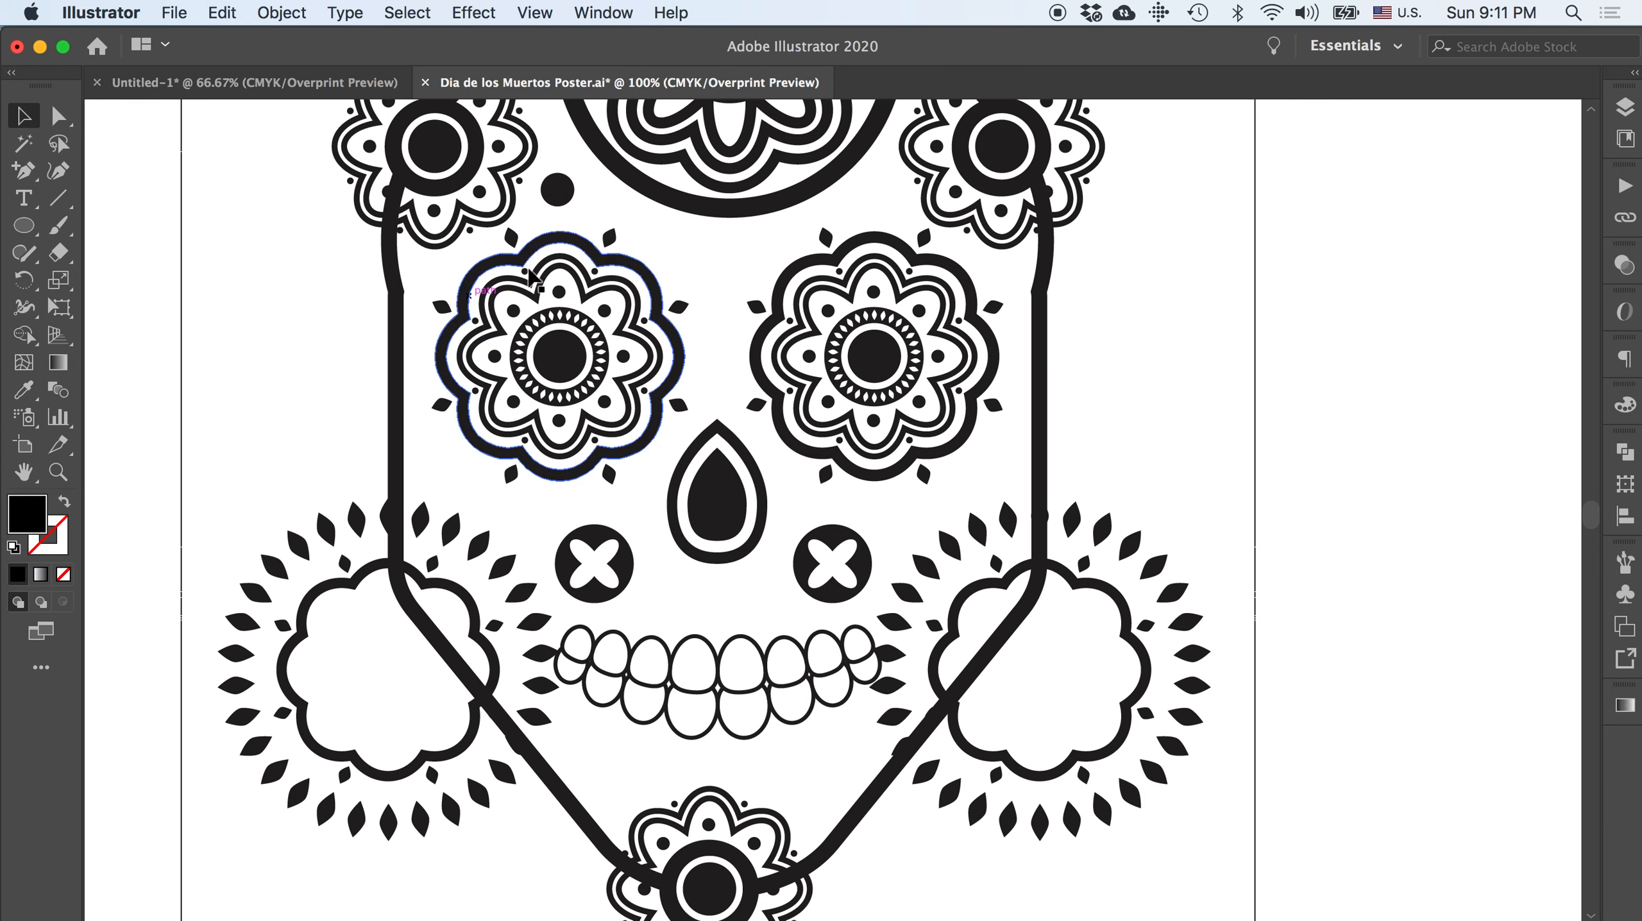
- Duplicate the black dot into three smaller dots descending from above the left eye to the centre of the forehead
left_click_drag(556, 206, 719, 243)
left_click(559, 143)
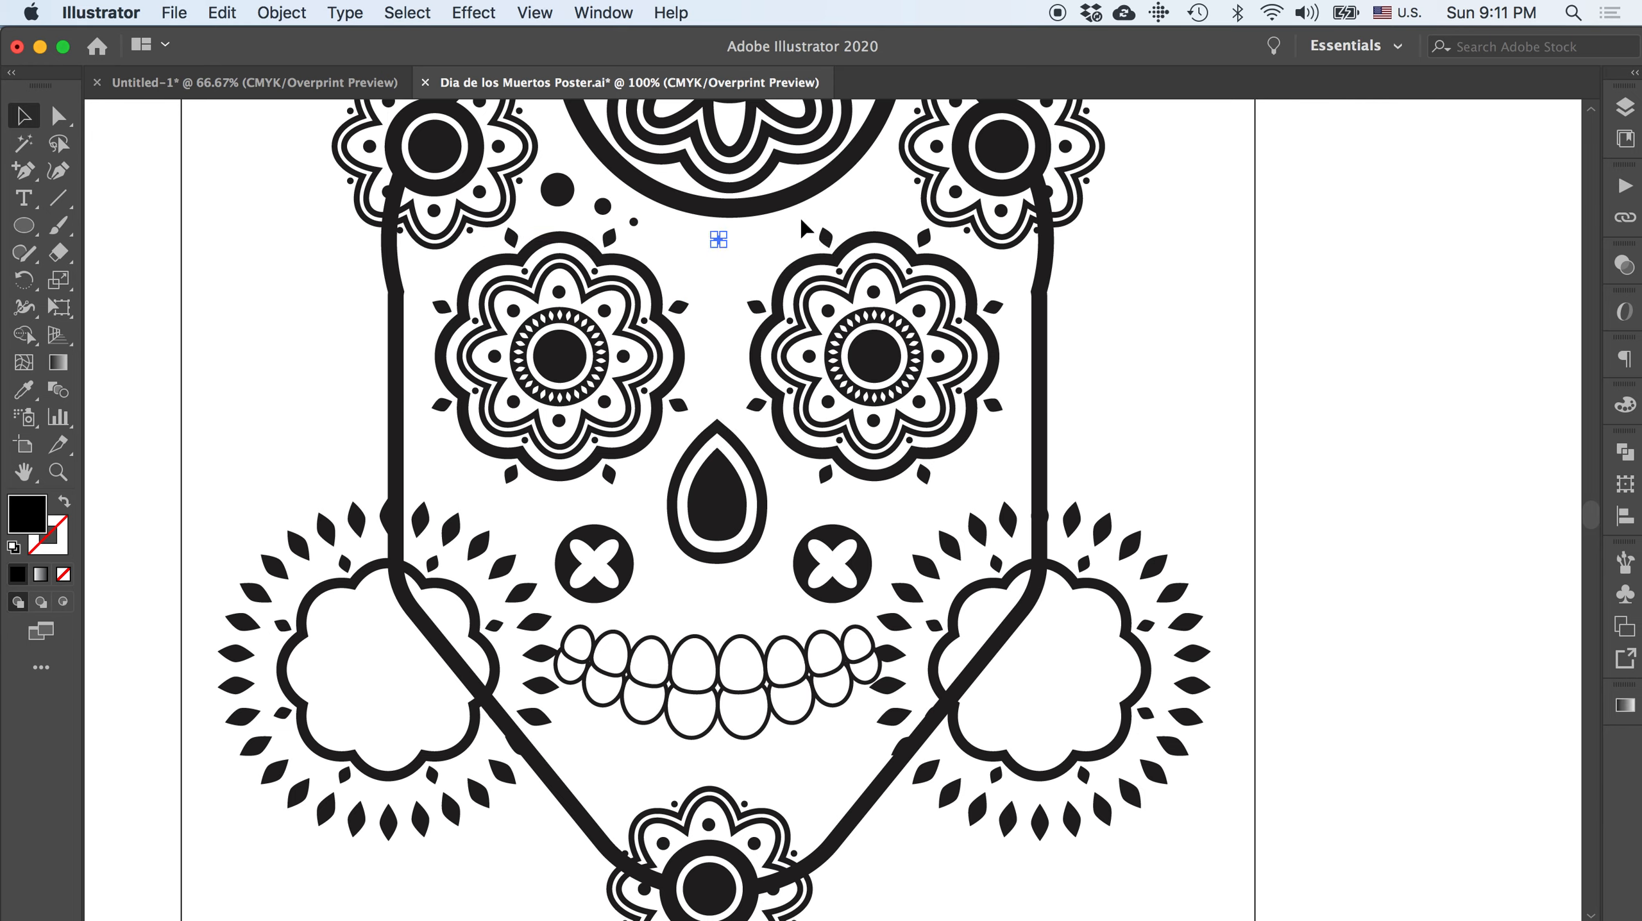
- Copy the large, medium and small dots above the left eye and paste them in front in the same place
left_click(555, 192)
left_click(602, 207, "shift")
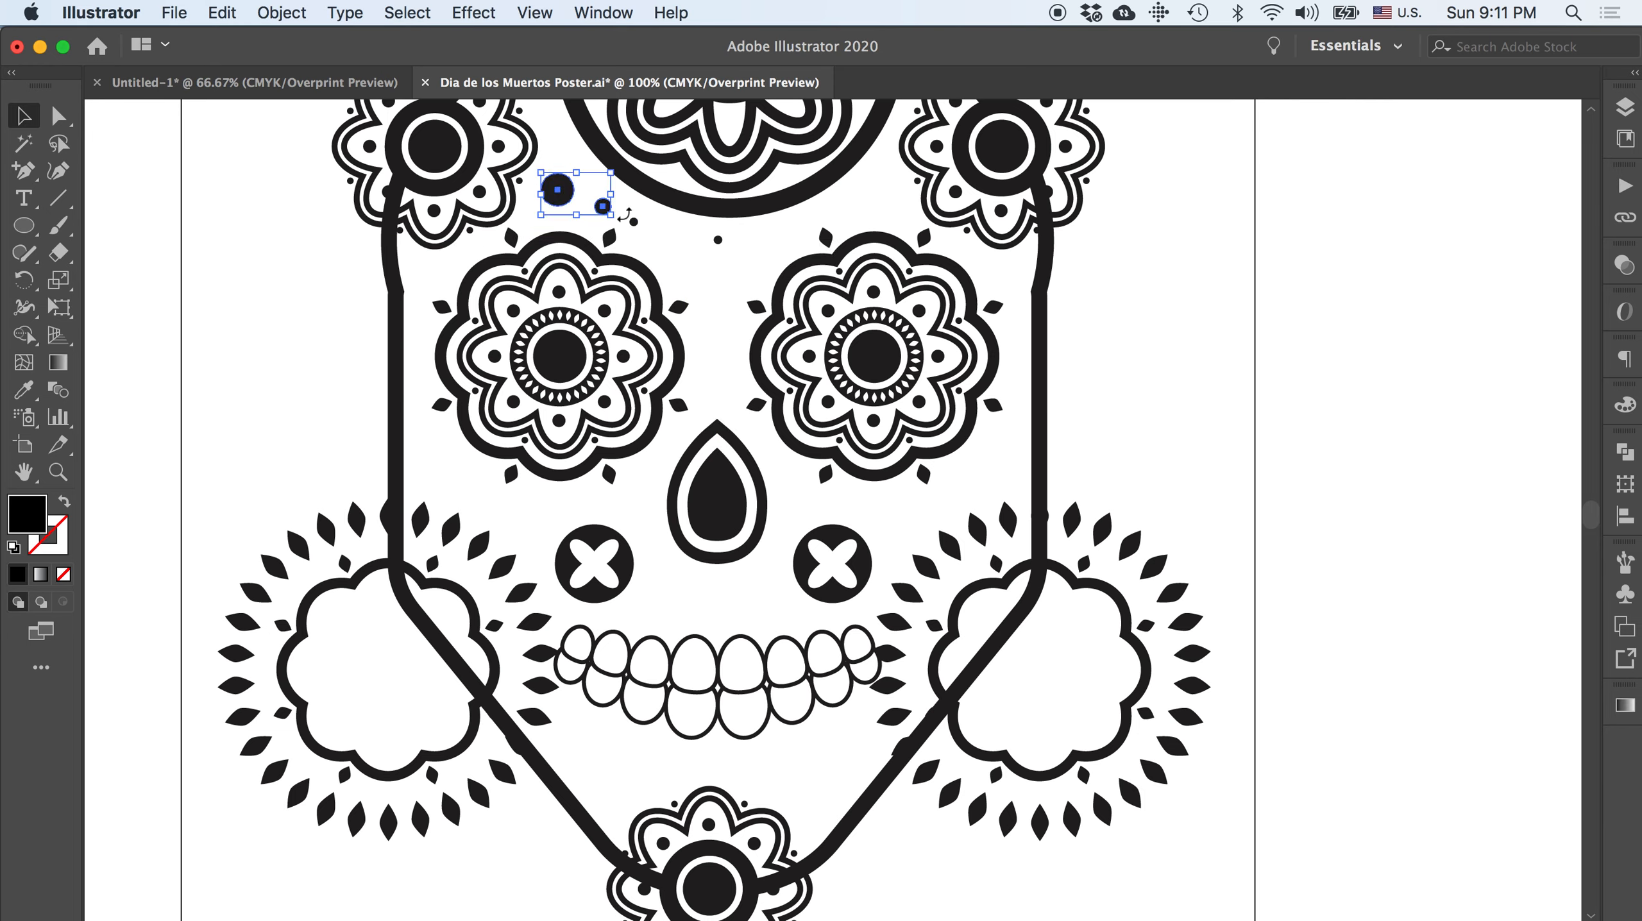
left_click(634, 221, "shift")
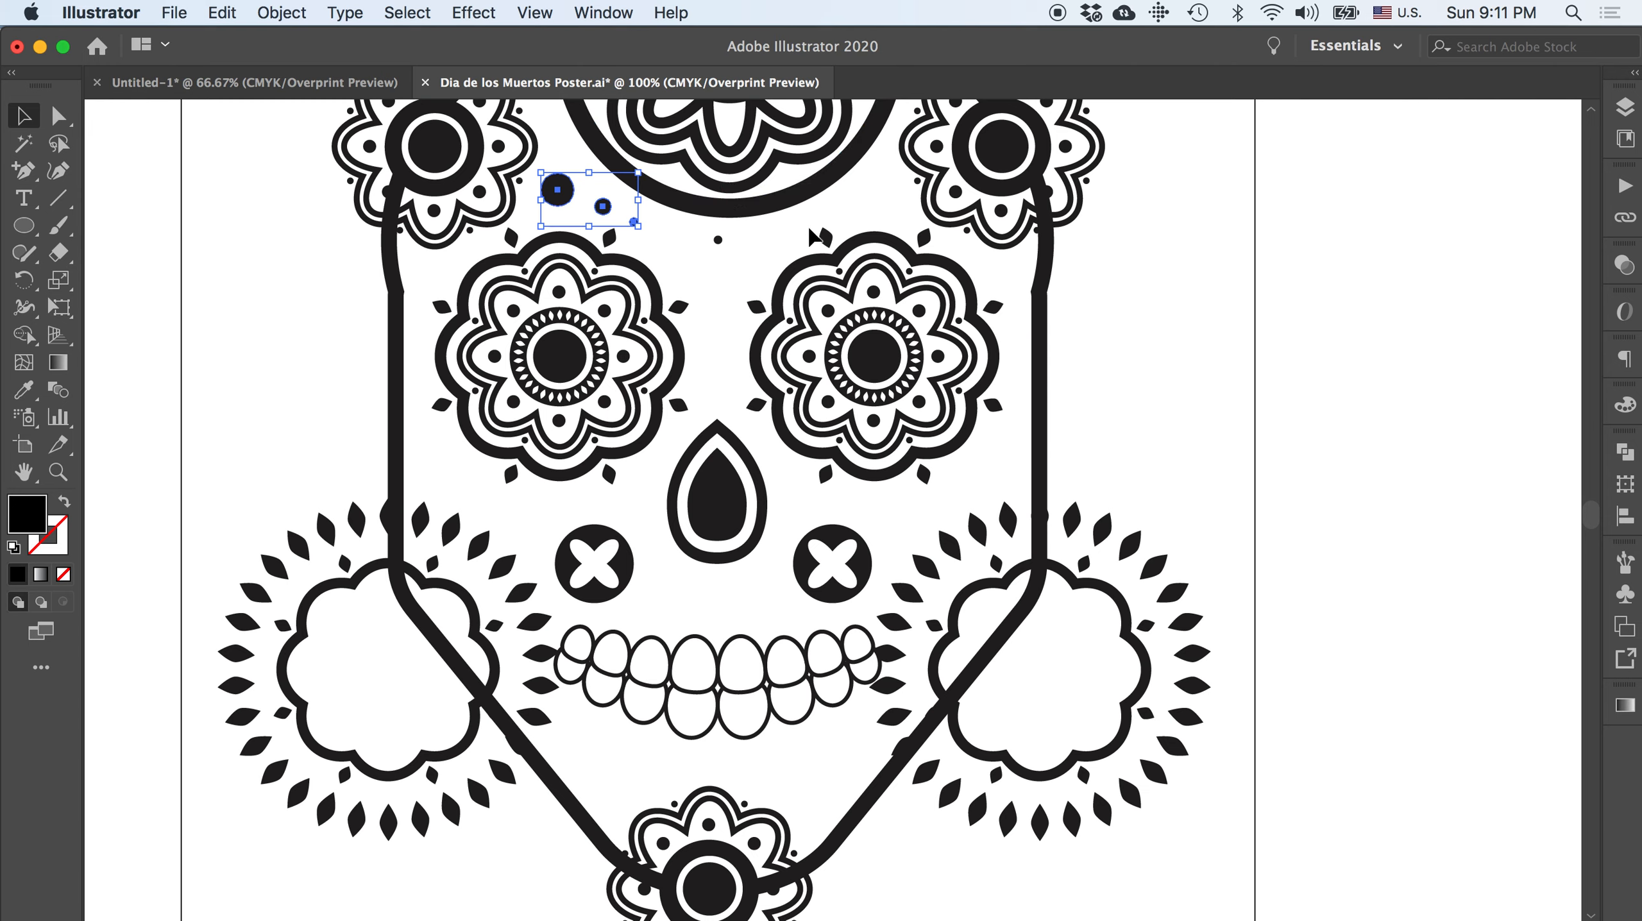
key("super+c")
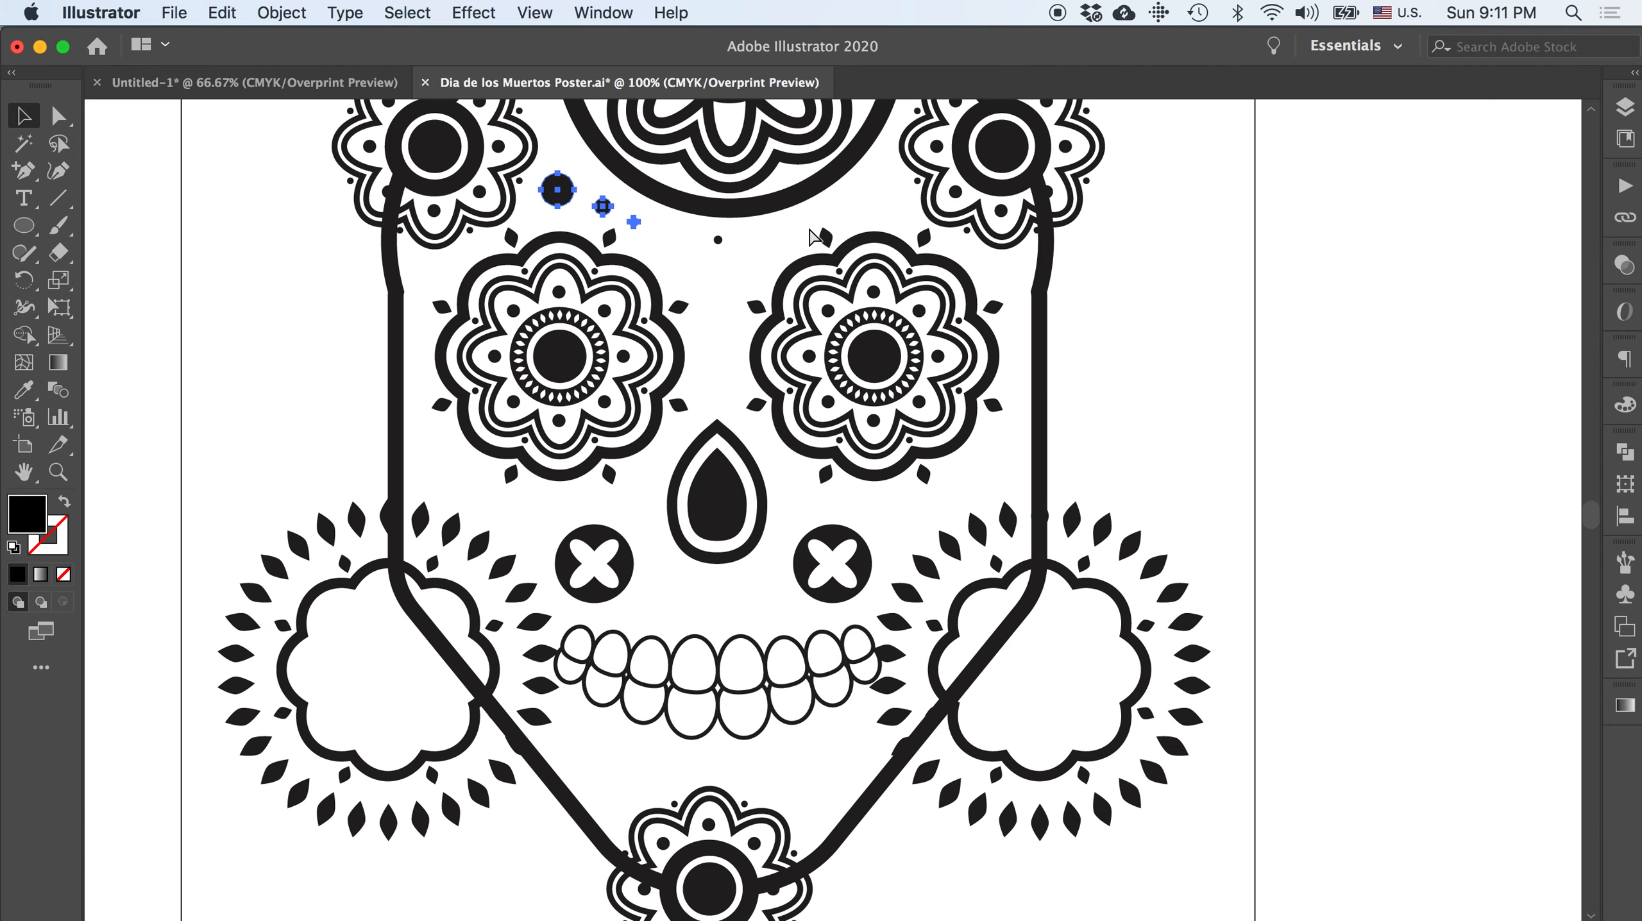
key("super+f")
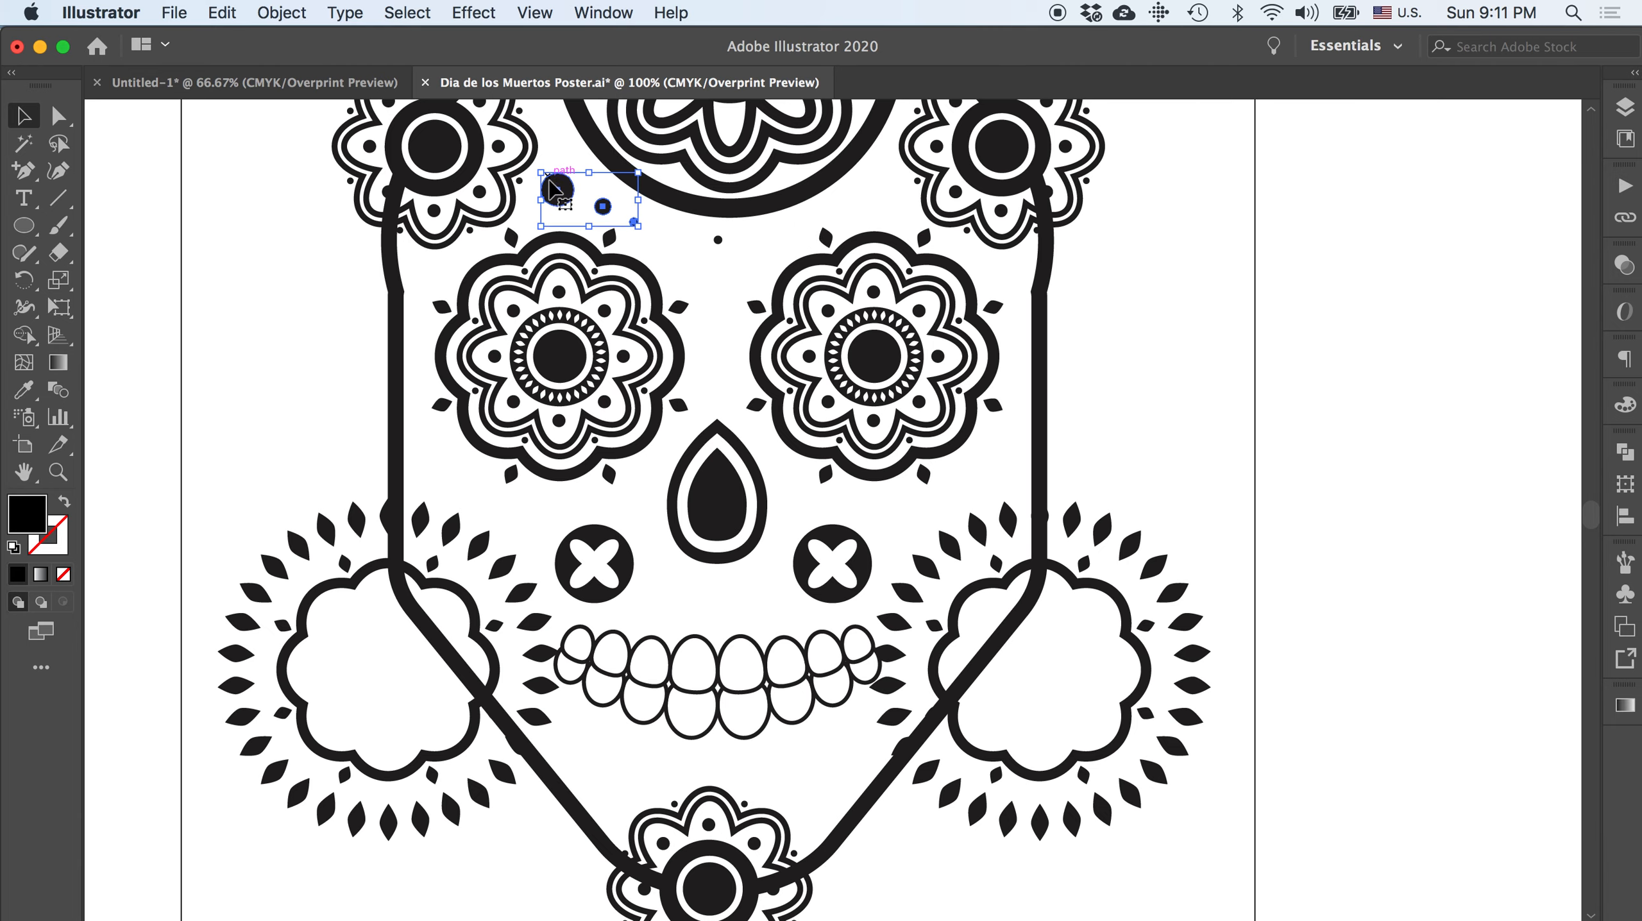
- Reflect the pasted dots across the vertical axis and move them above the right eye to mirror the left group
left_click(264, 12)
mouse_move(309, 42)
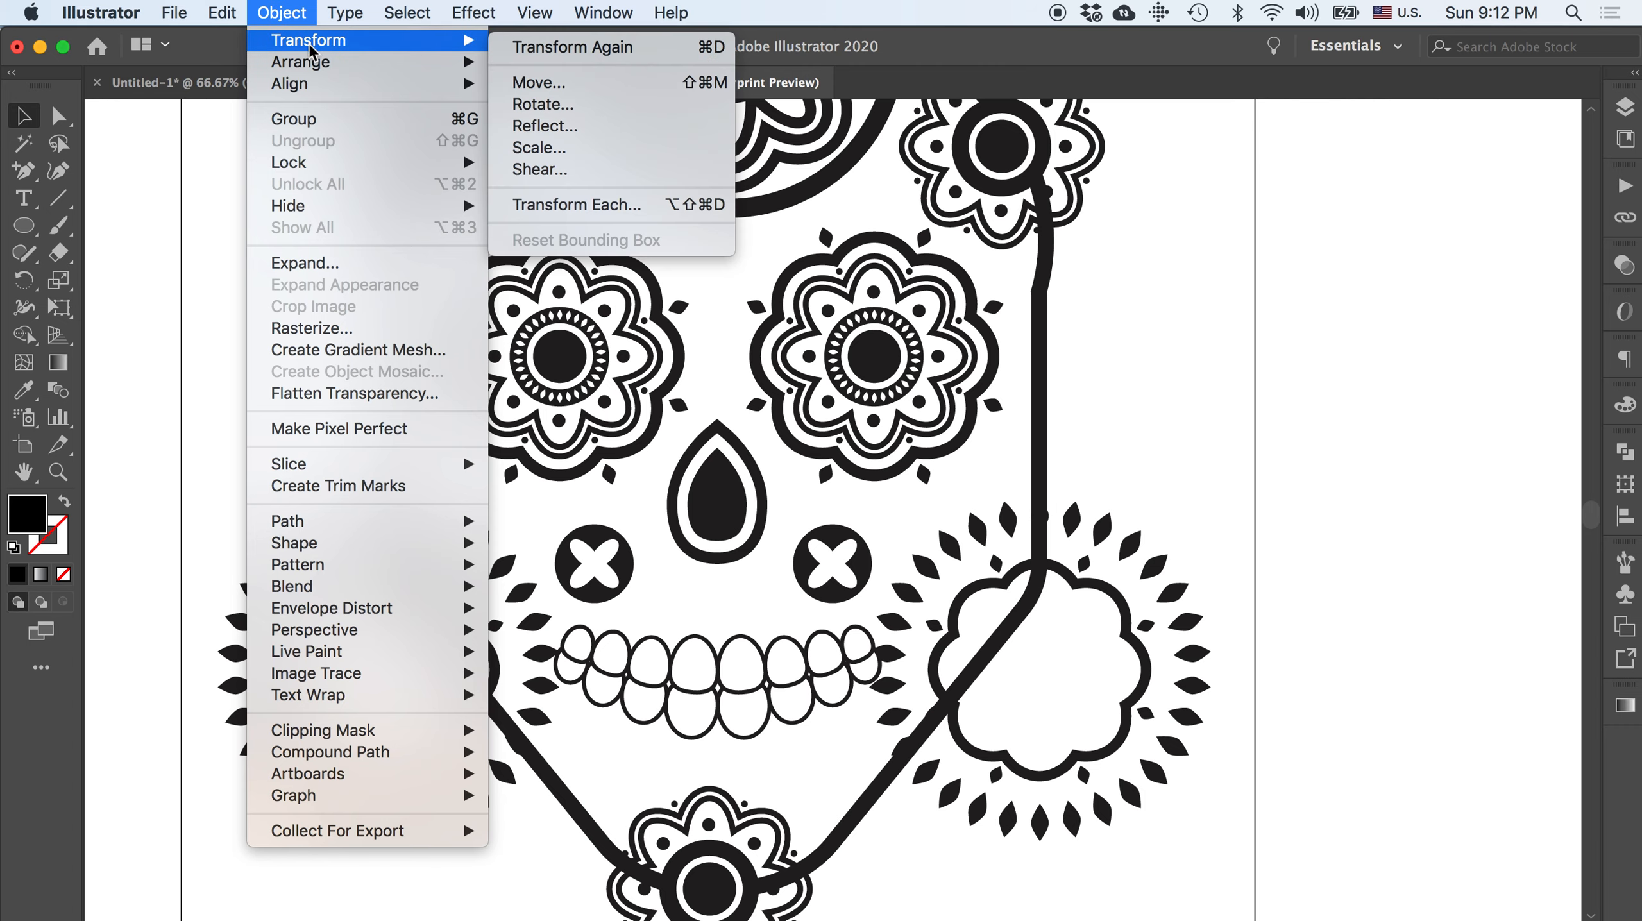
mouse_move(313, 71)
left_click(545, 126)
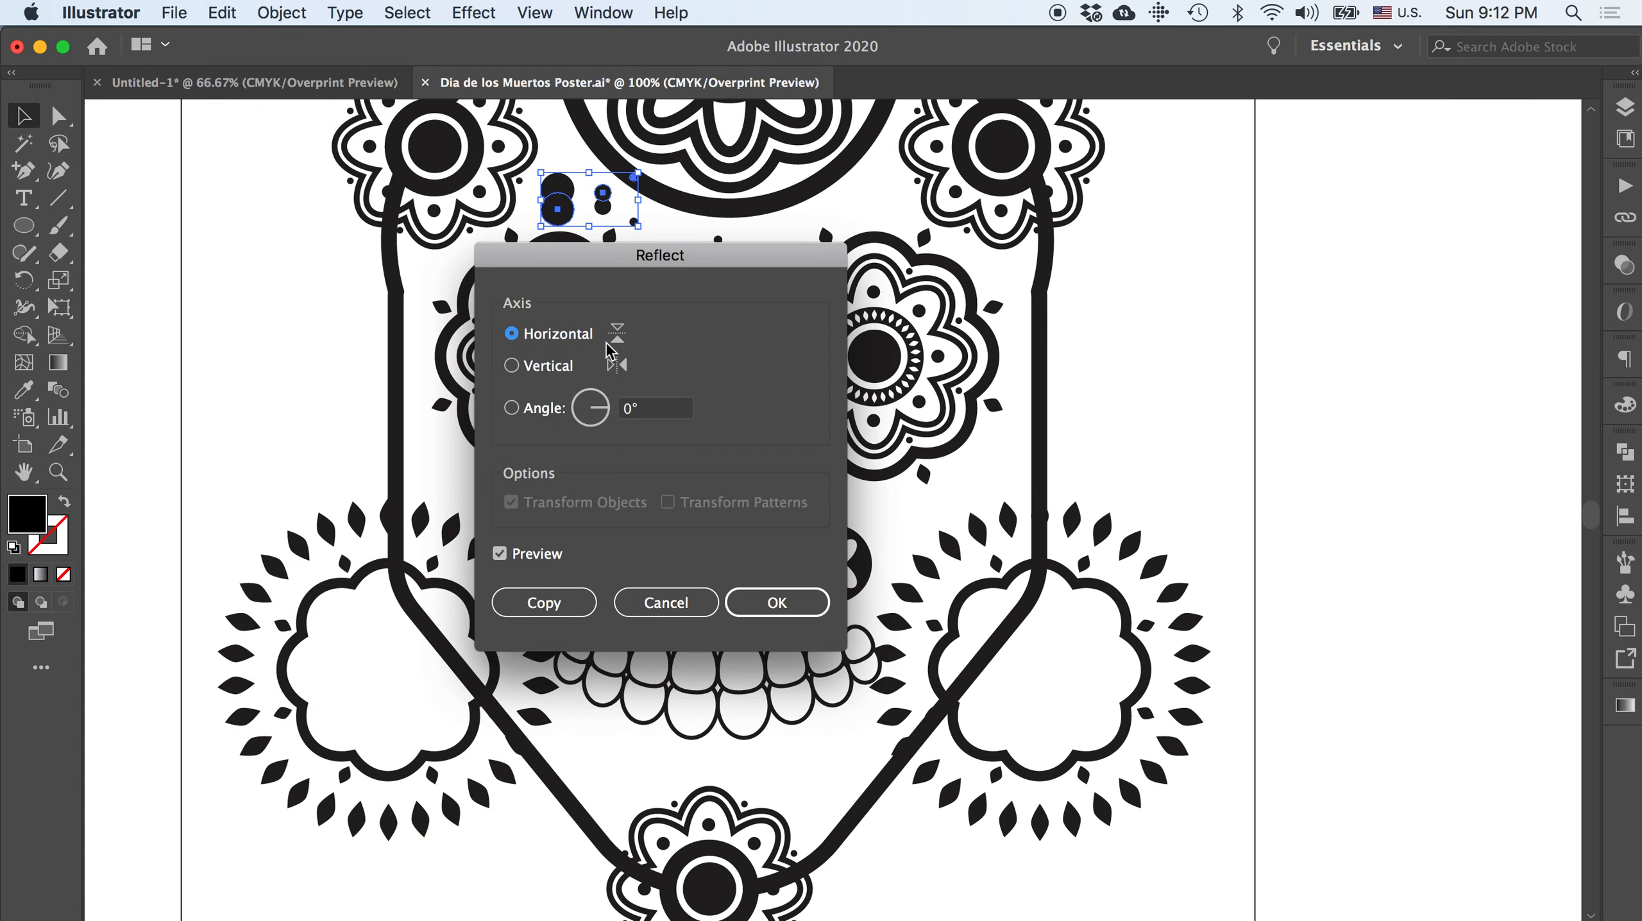
left_click(553, 365)
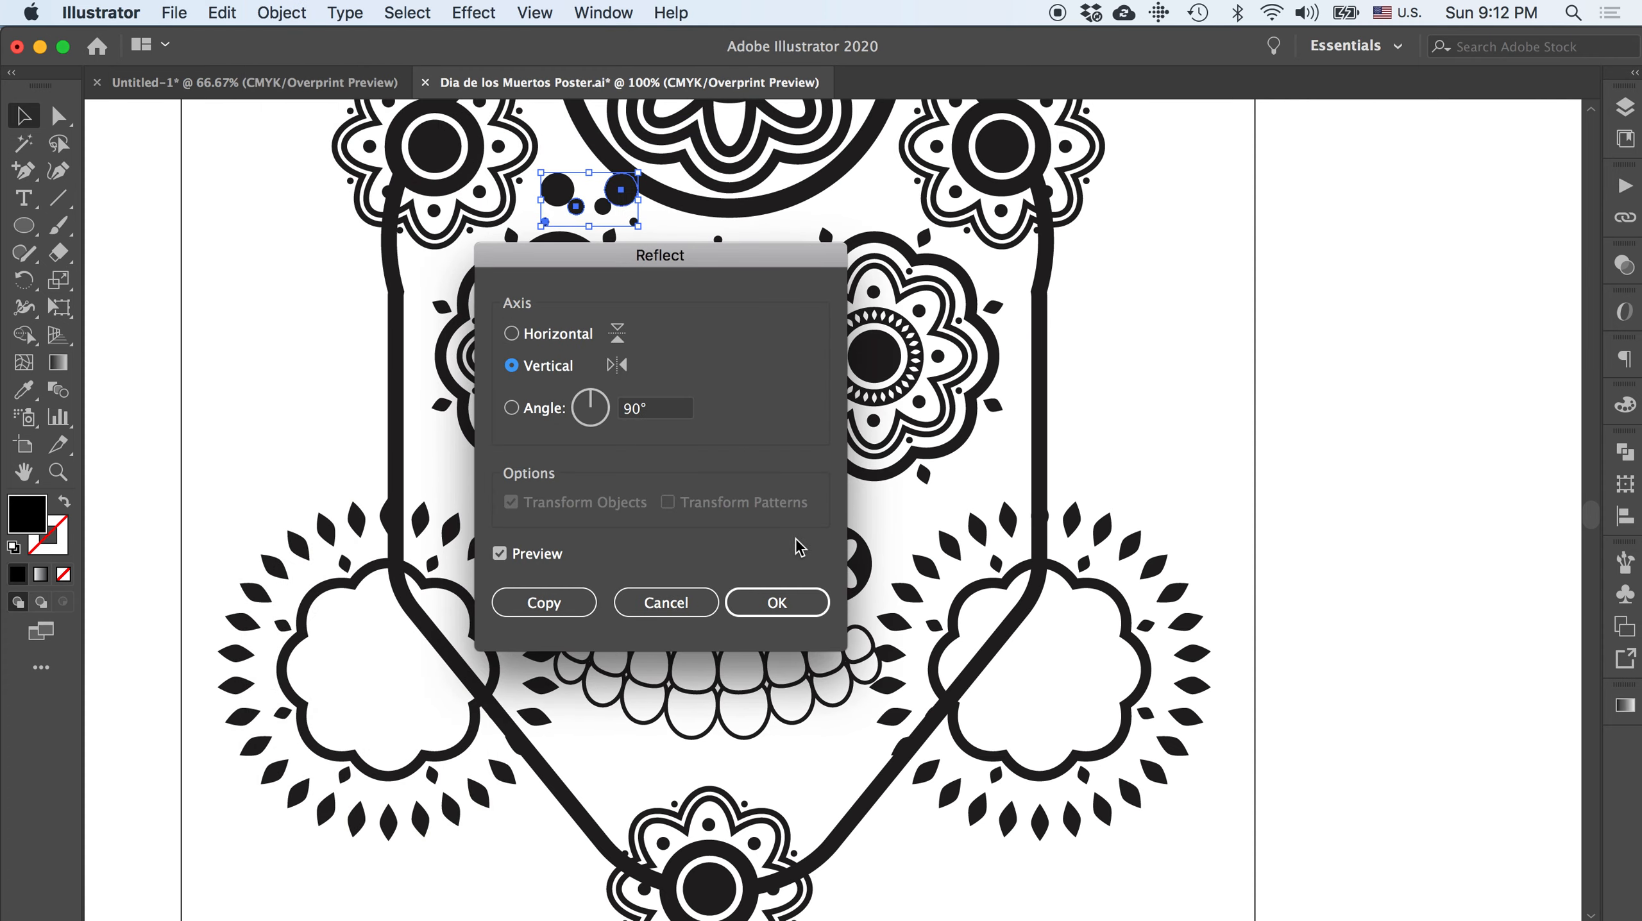
left_click(780, 602)
left_click_drag(625, 194, 882, 210)
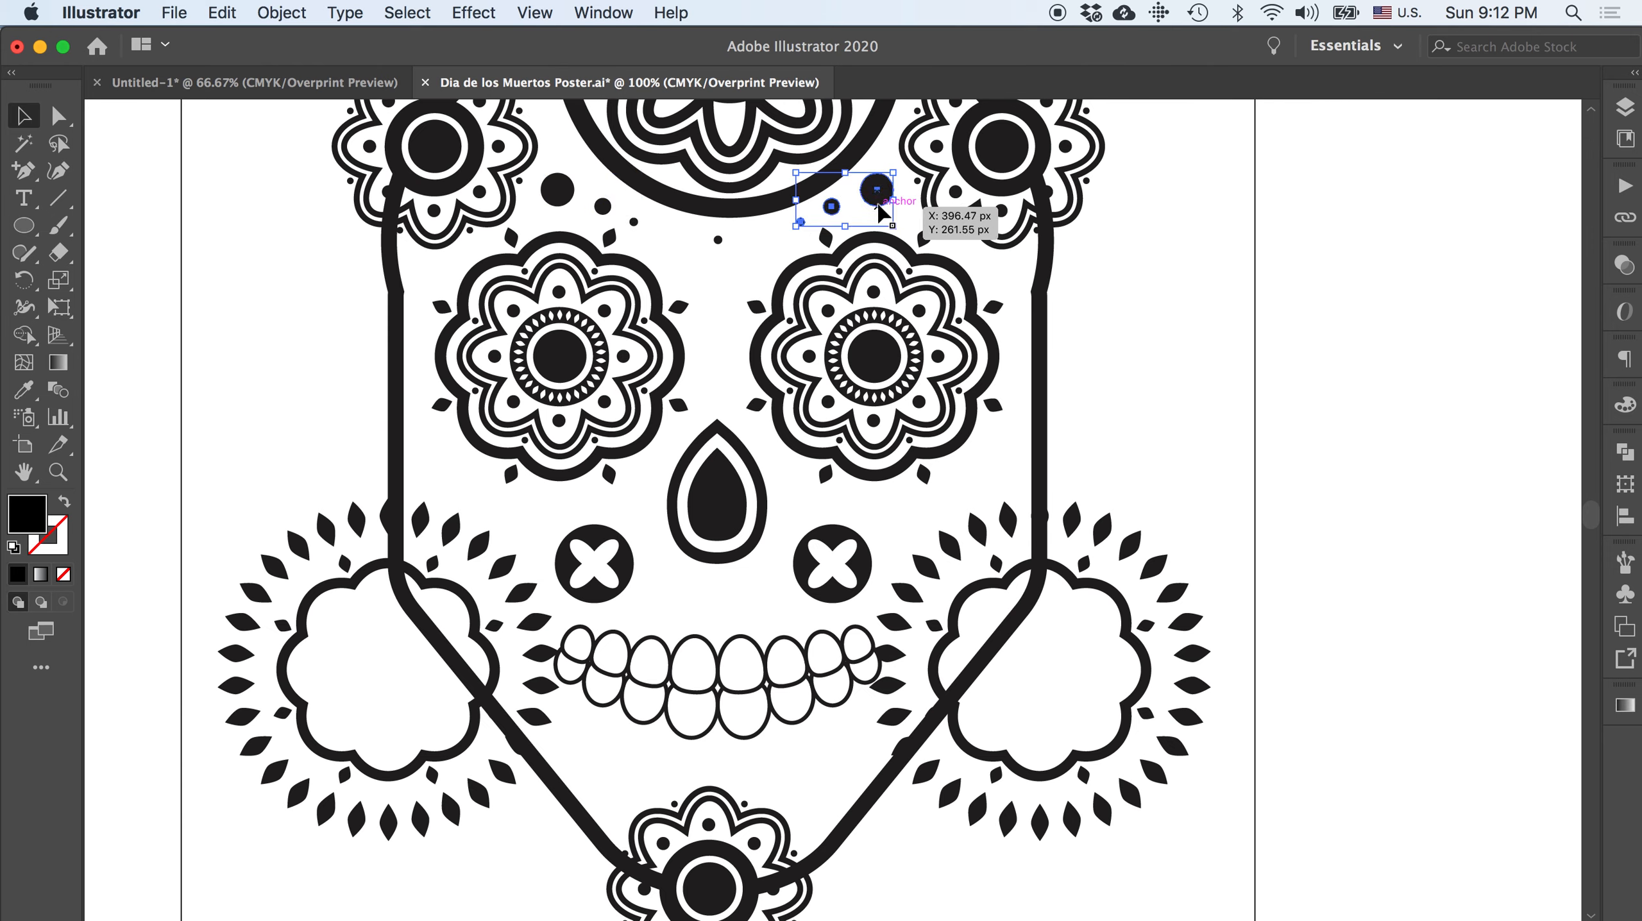
left_click(1099, 301)
- Duplicate the large and medium dots from the left group between the eyes and rotate the pair so the large dot sits lower near the centre
scroll(1103, 308, "right", 2)
scroll(1103, 308, "up", 3)
scroll(1103, 309, "left", 1)
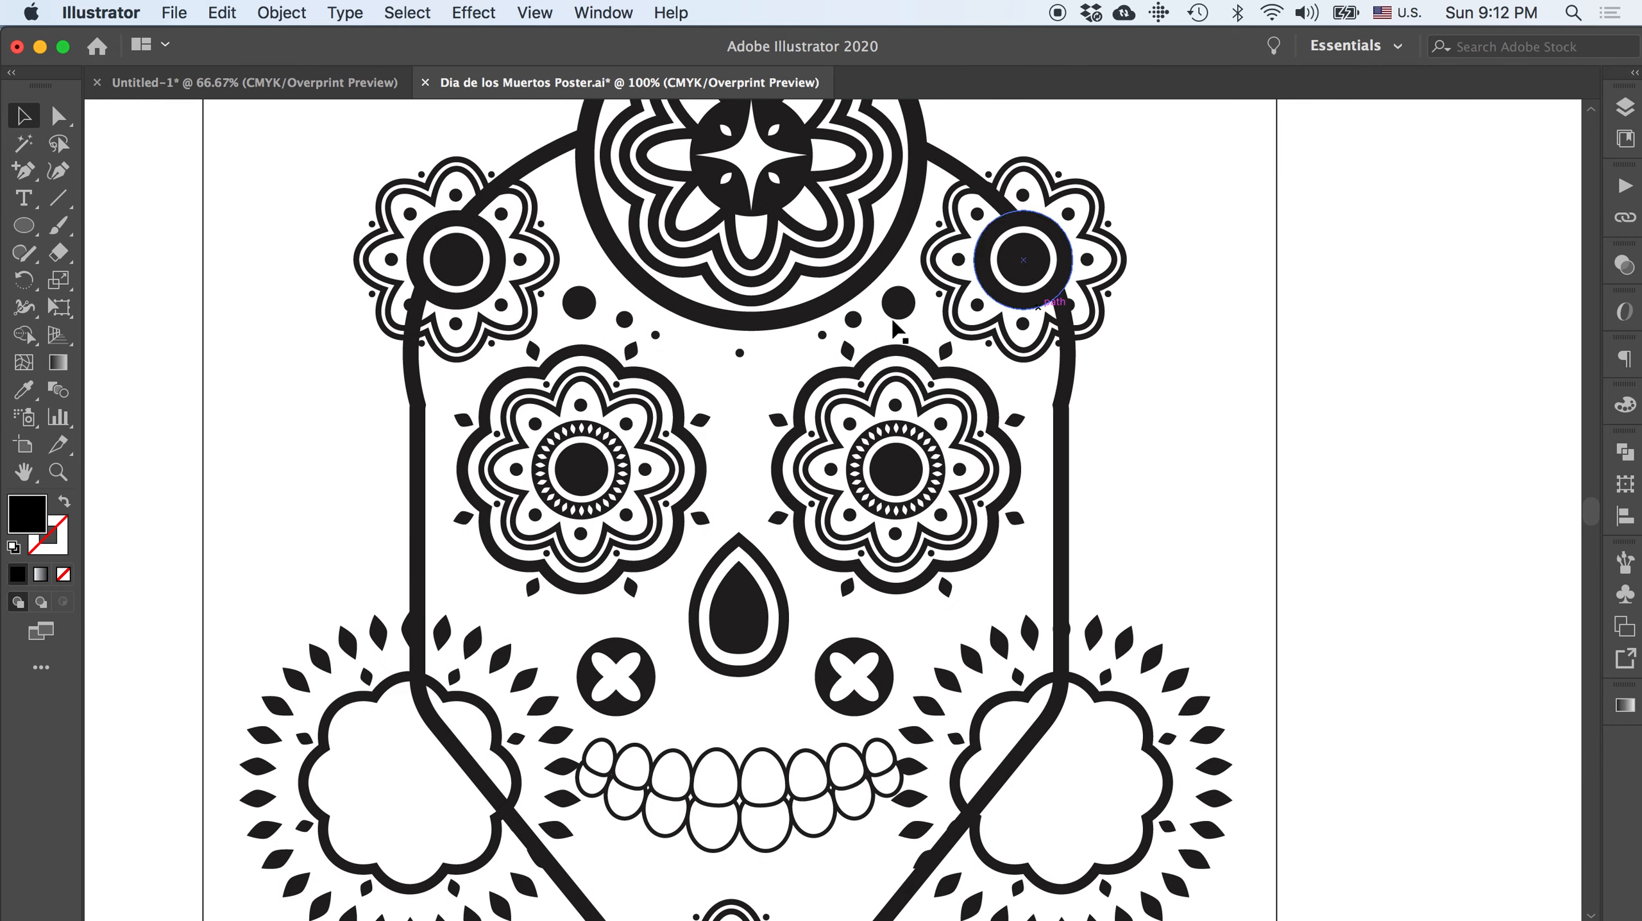
left_click(587, 310)
left_click(625, 321, "shift")
left_click_drag(624, 321, 737, 388)
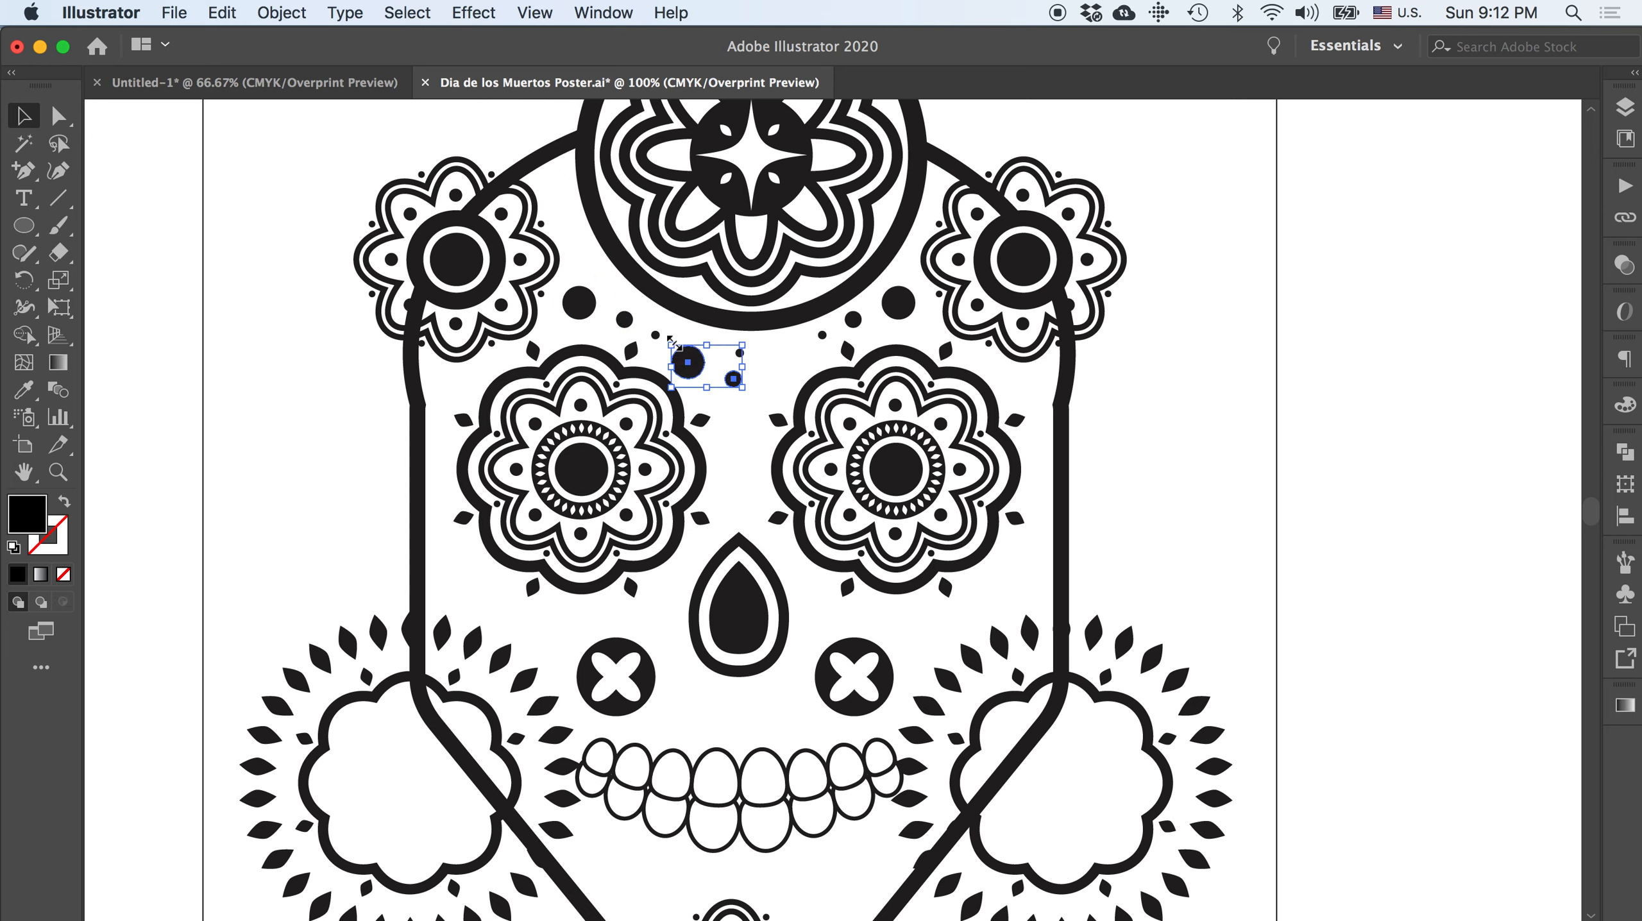
left_click_drag(664, 337, 726, 411)
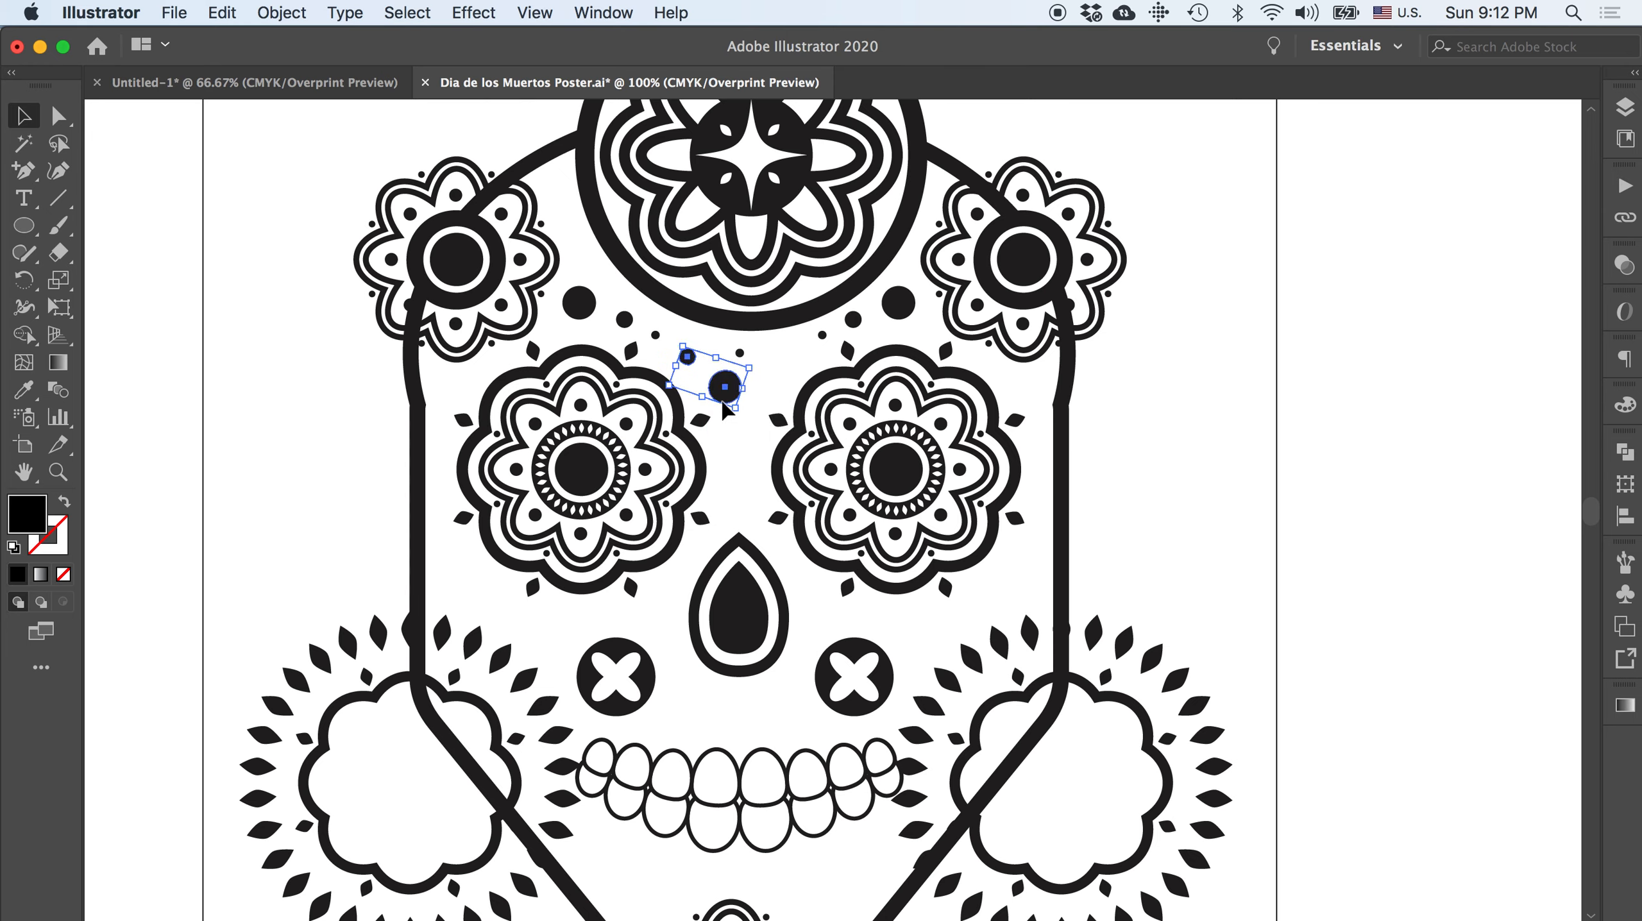
left_click(775, 380)
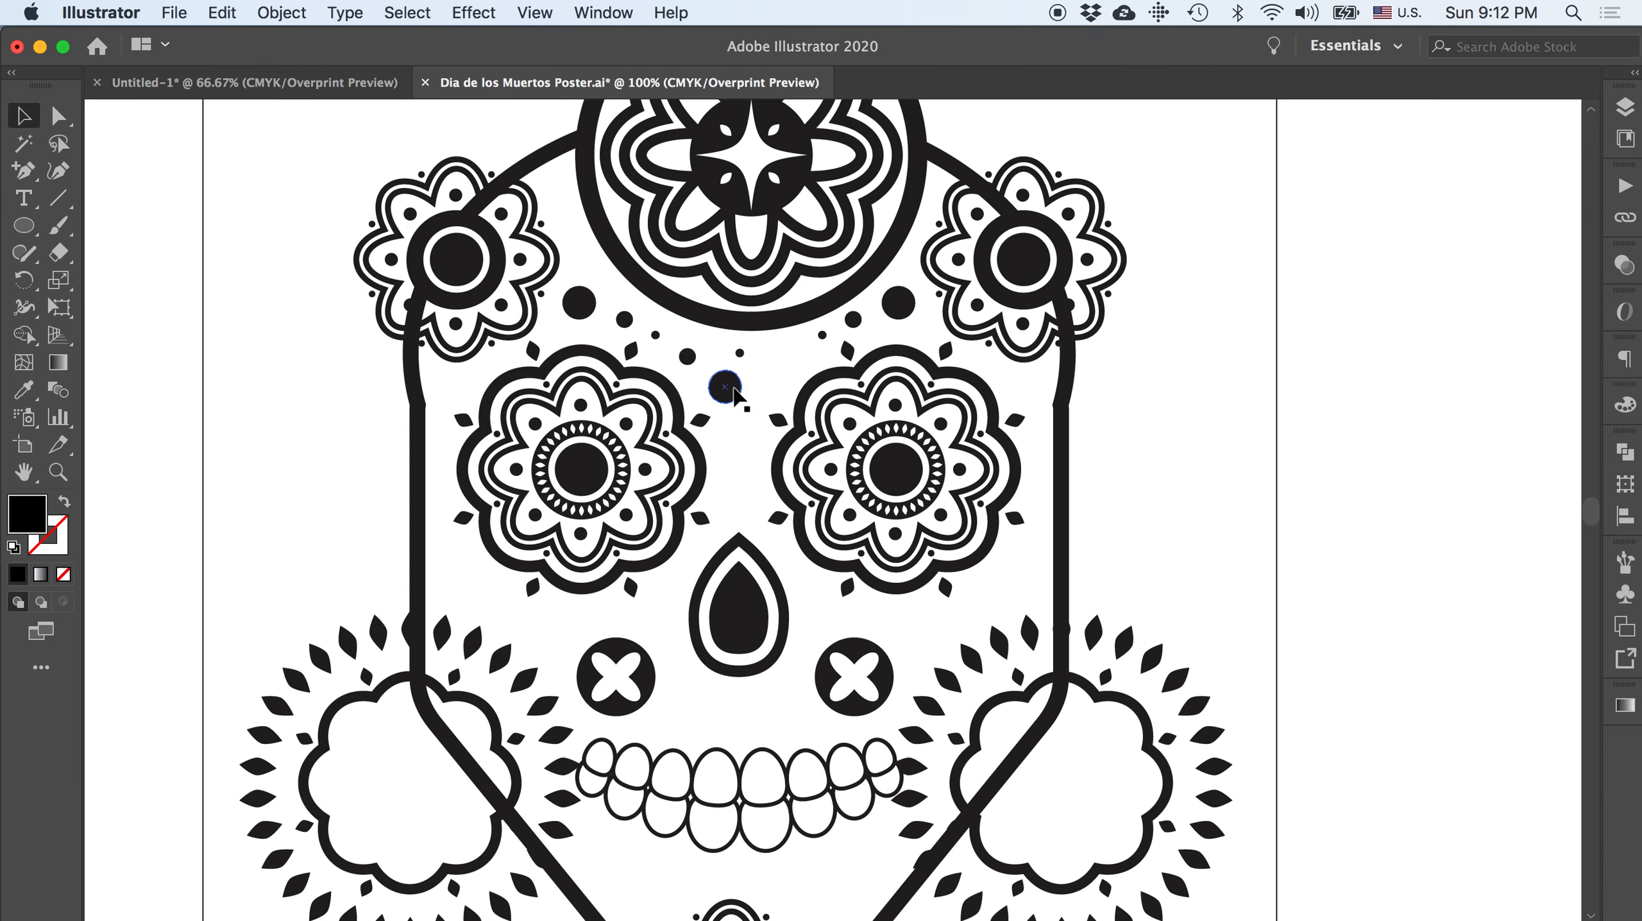
- Centre the large dot above the nose and duplicate the medium dot to the opposite side of the small central dot
left_click_drag(746, 391, 748, 401)
left_click_drag(687, 355, 790, 365)
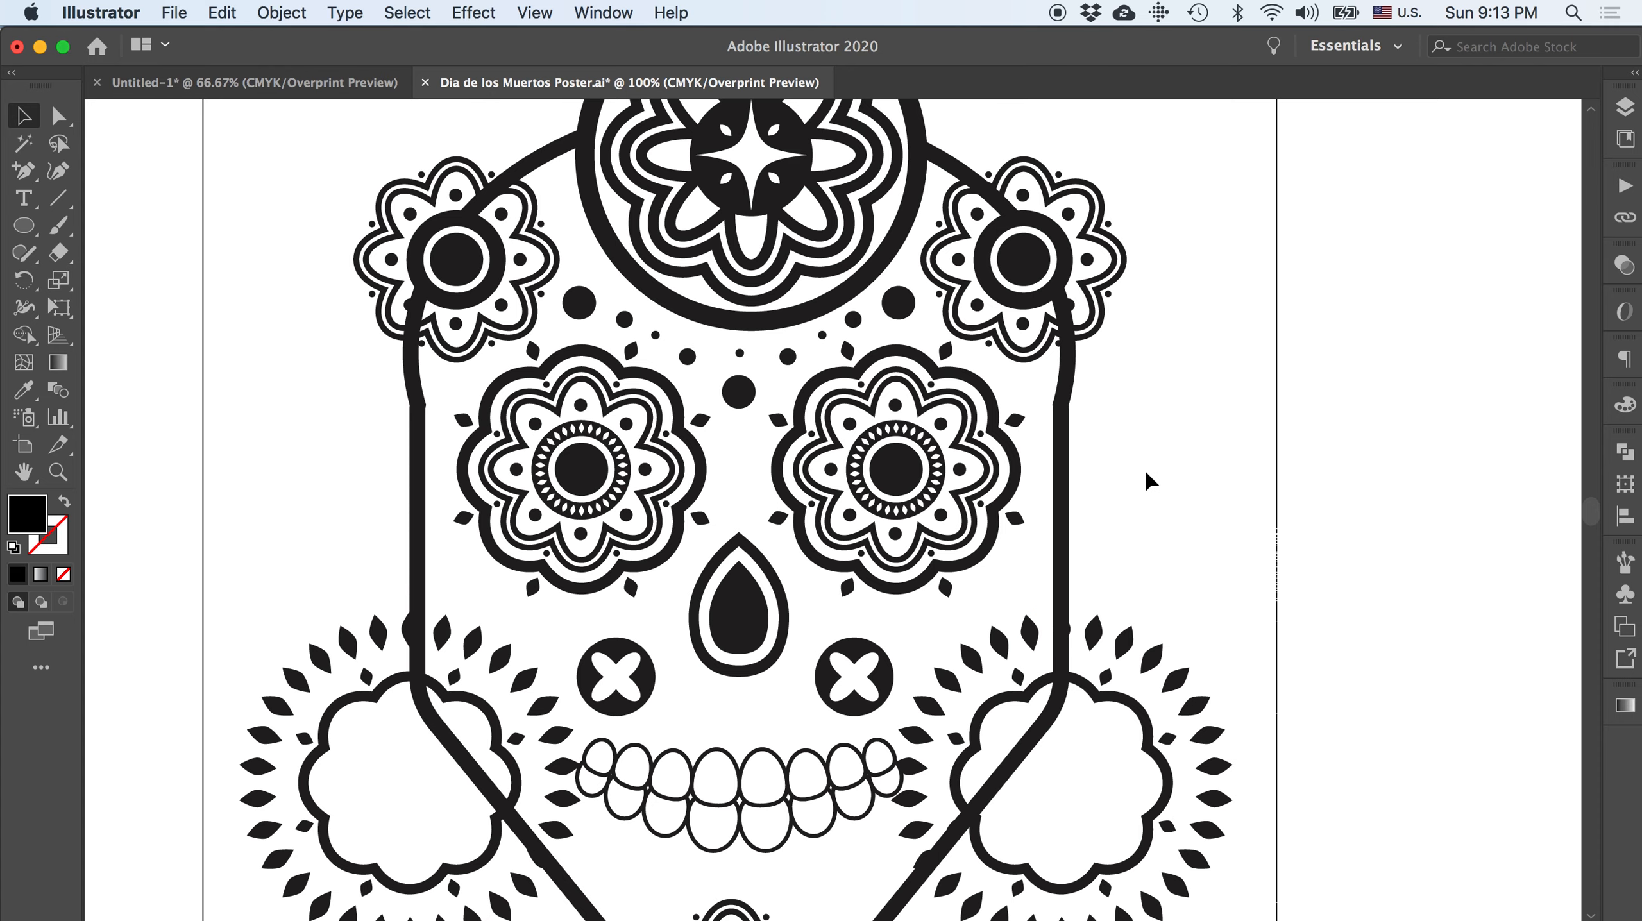
scroll(1149, 481, "up", 2)
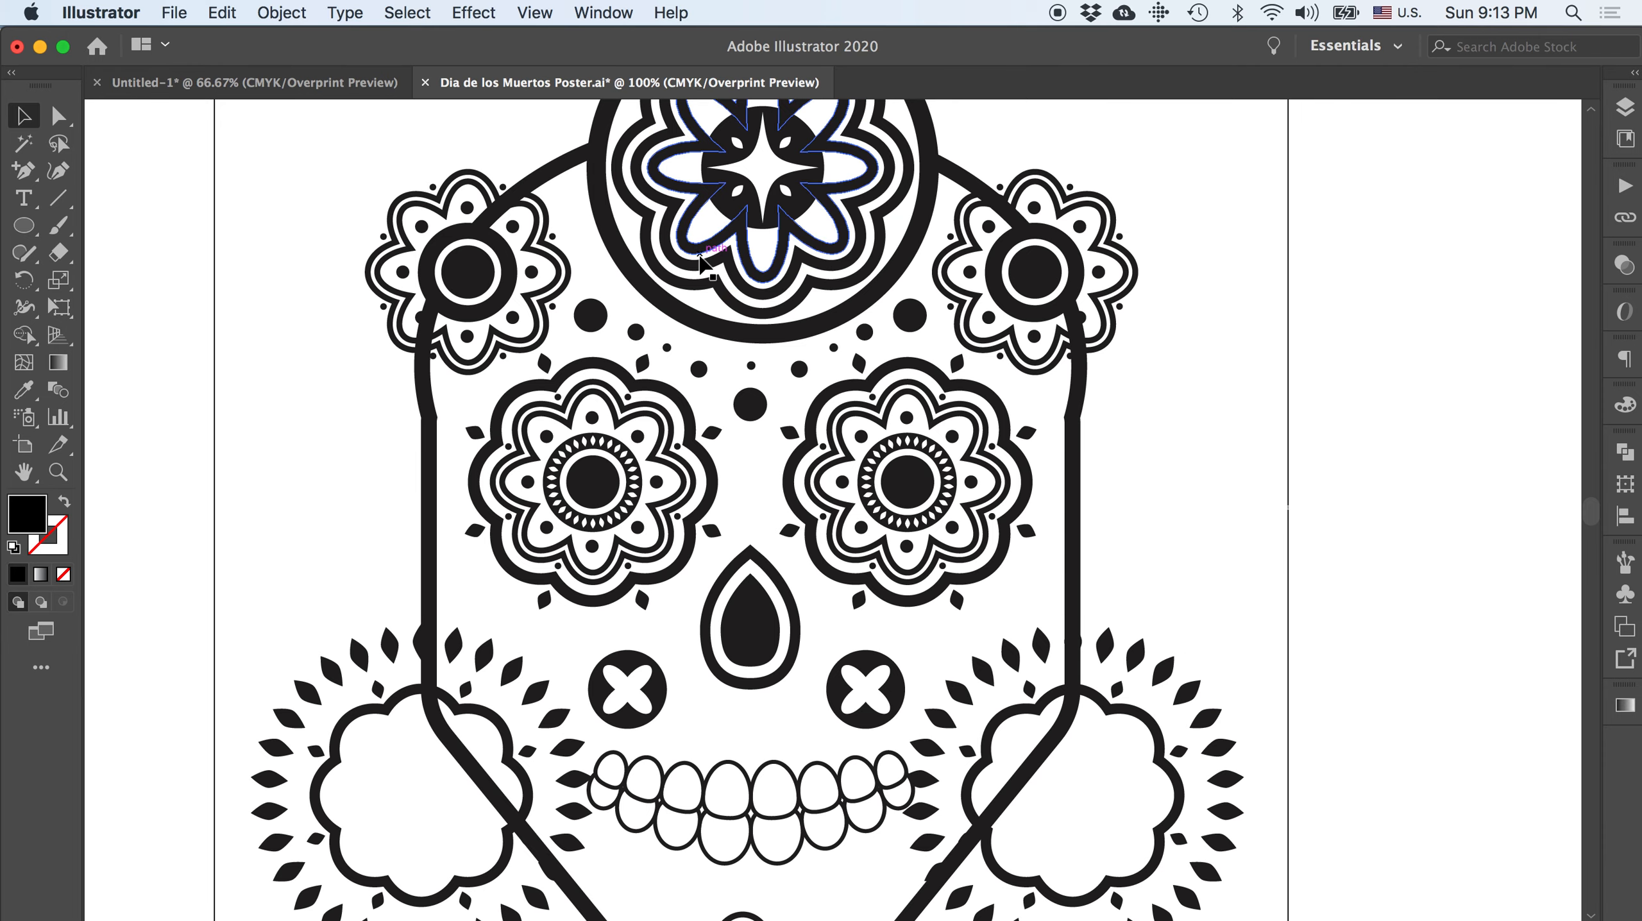
scroll(878, 586, "down", 2)
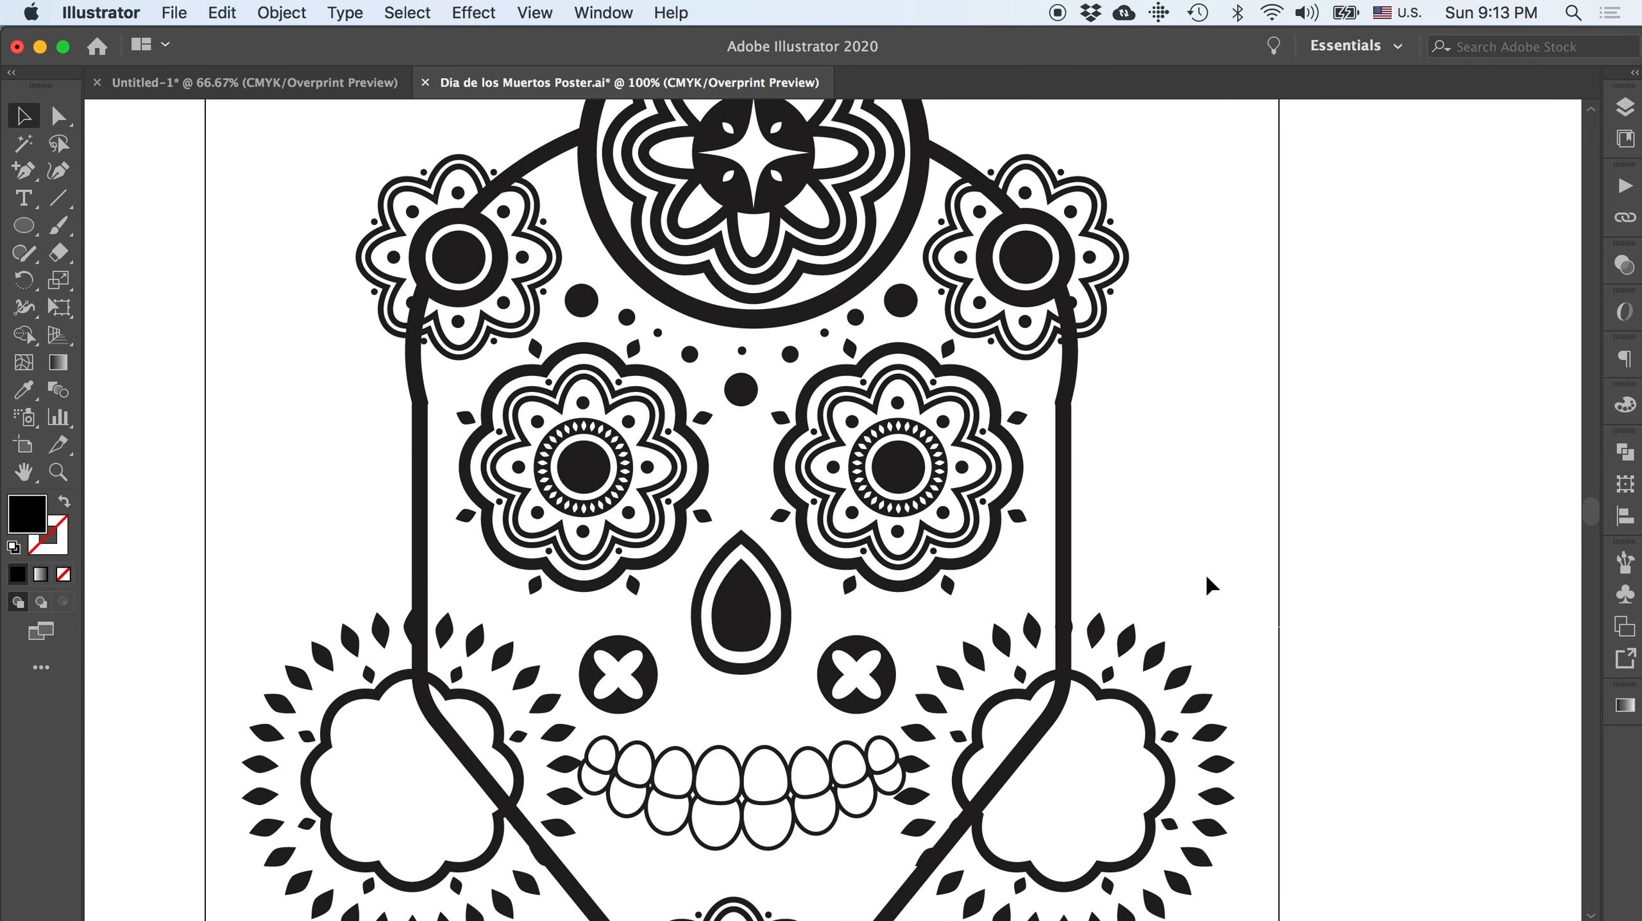
- Duplicate the large dot above the right eye to the outer side below that eye, near the face outline
scroll(1205, 584, "down", 3)
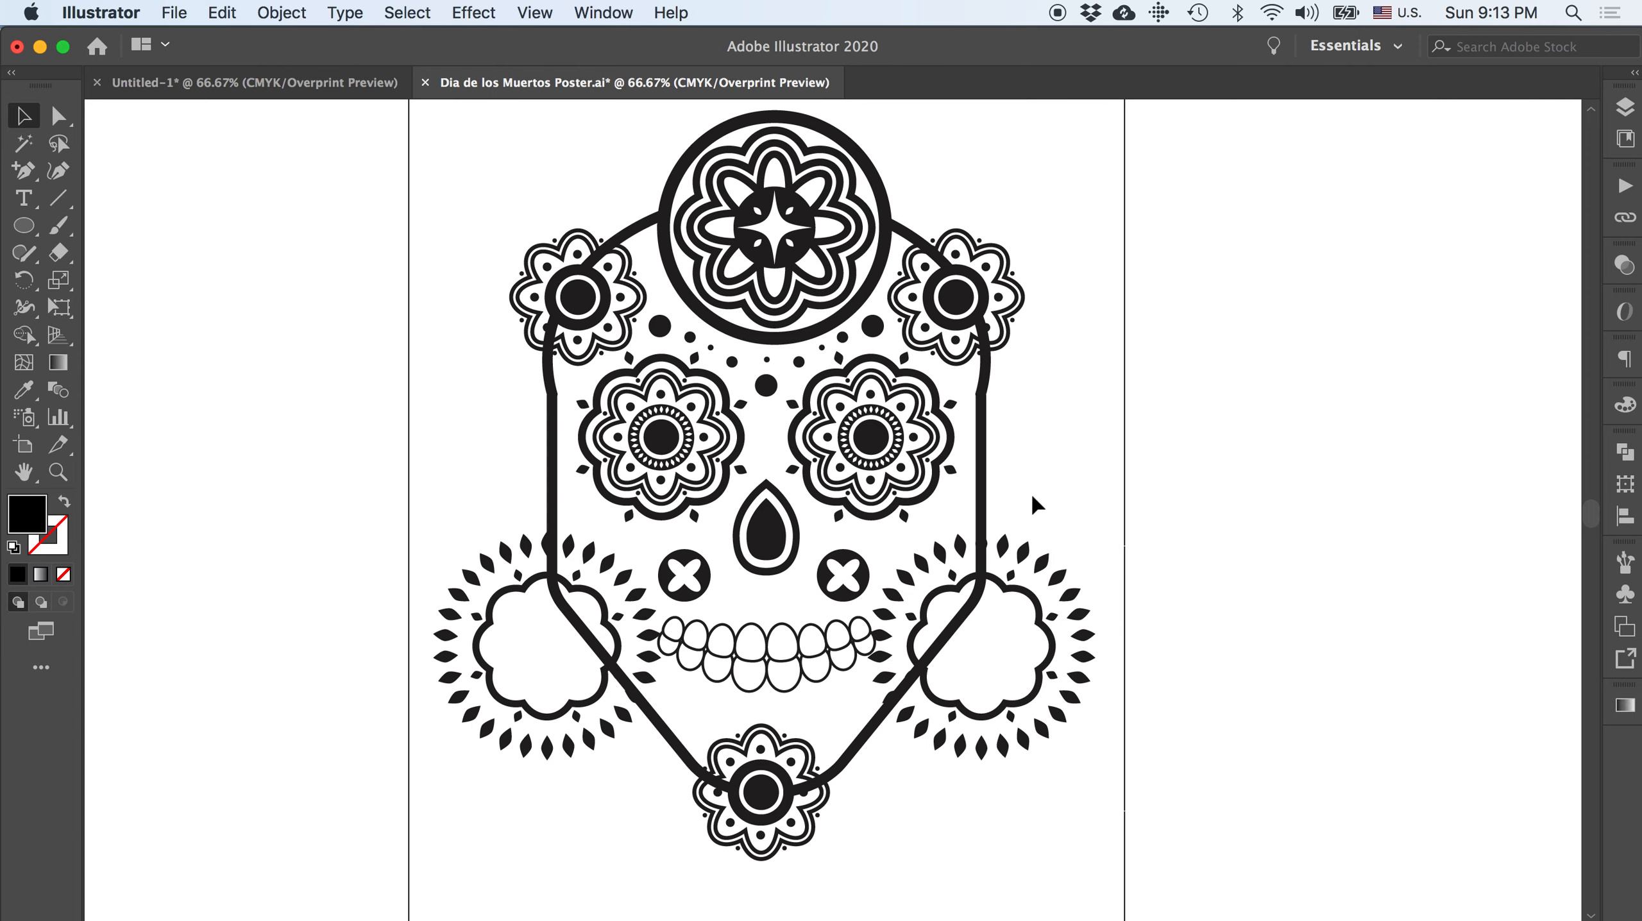
key("super+plus")
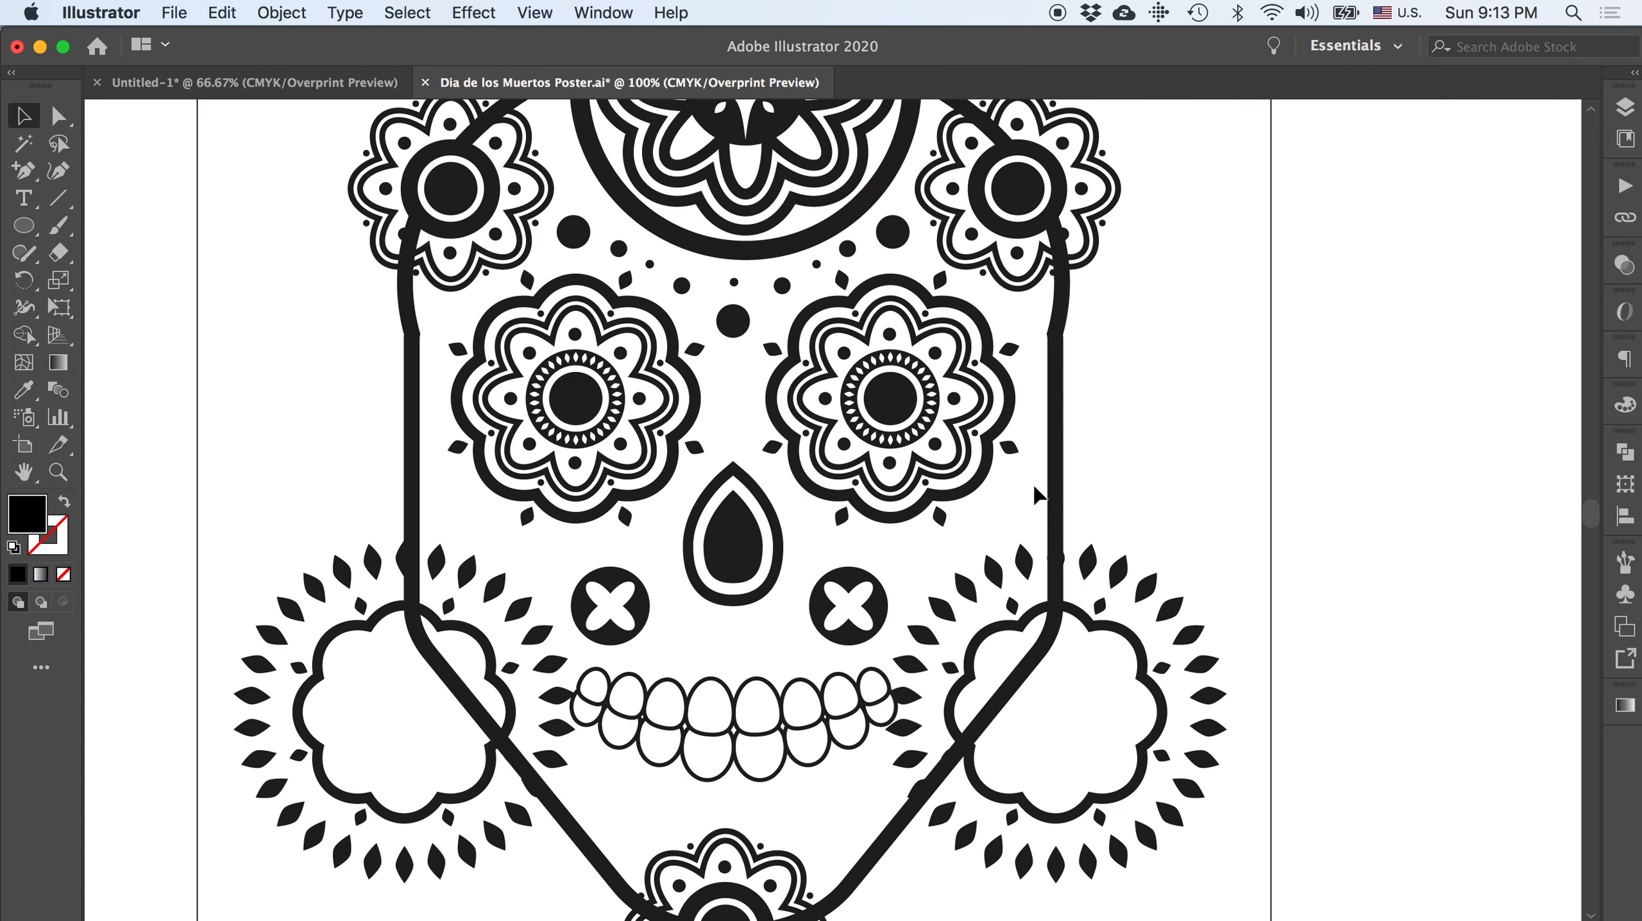
scroll(832, 316, "up", 2)
left_click(872, 309)
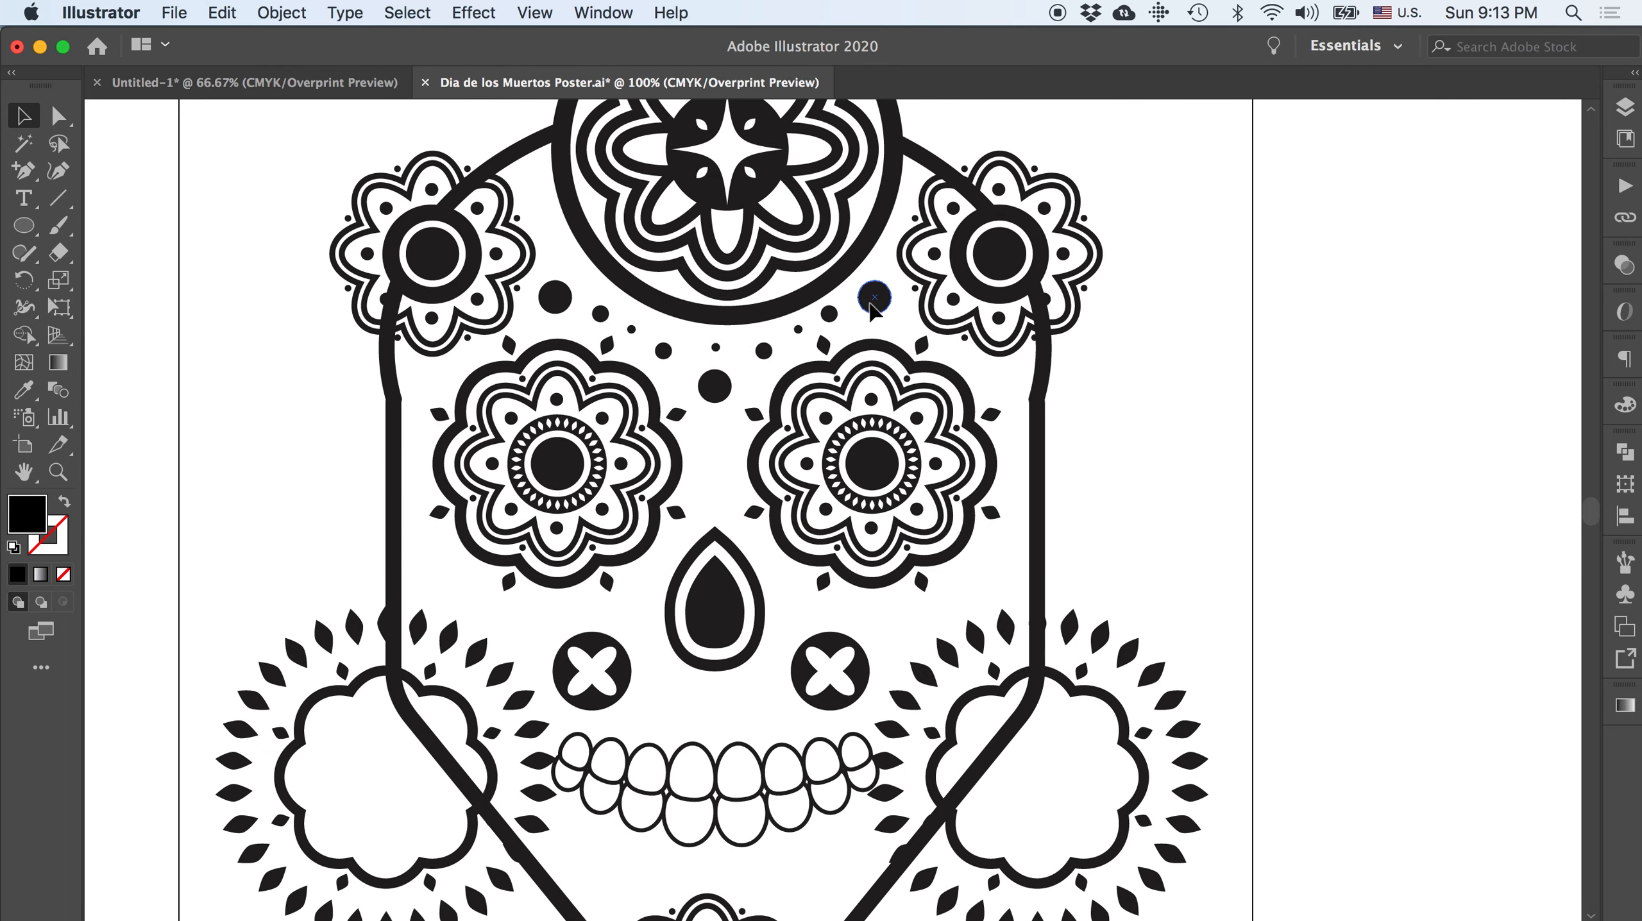
left_click_drag(980, 528, 998, 579)
- Duplicate a medium dot and two small dots from the forehead into a diagonal row running from the large cheek dot toward the mouth
left_click(829, 315)
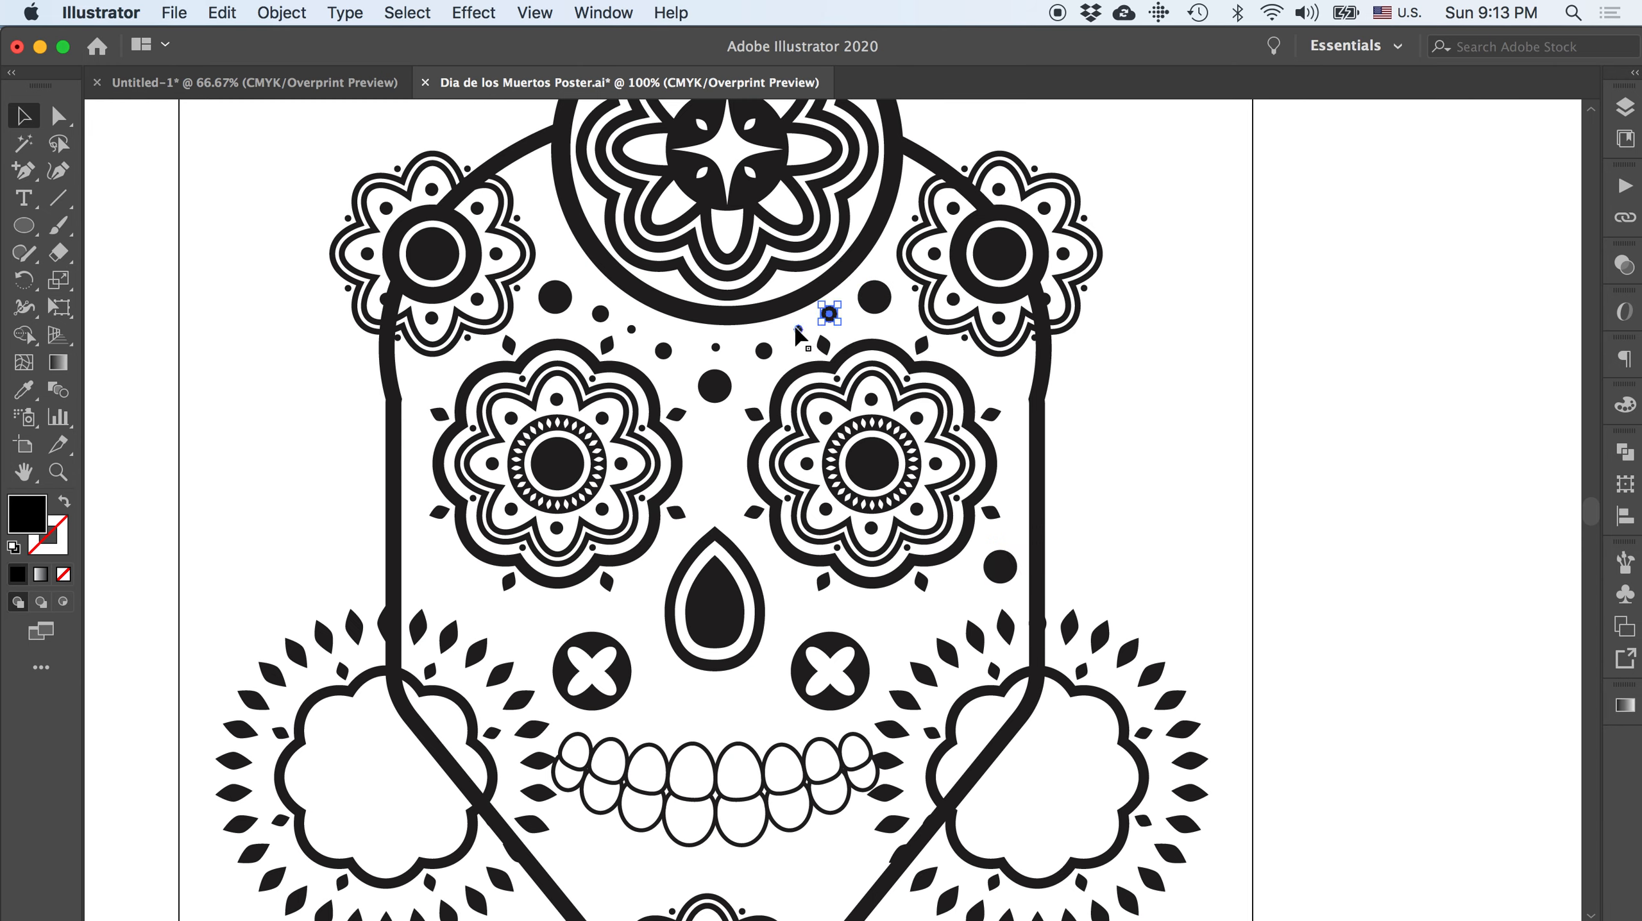
left_click_drag(829, 315, 931, 623)
left_click(1052, 551)
left_click_drag(715, 347, 967, 594)
- Select all four dots below the right eye, copy them and paste them in front in the same place
left_click(1011, 578)
left_click(1004, 571)
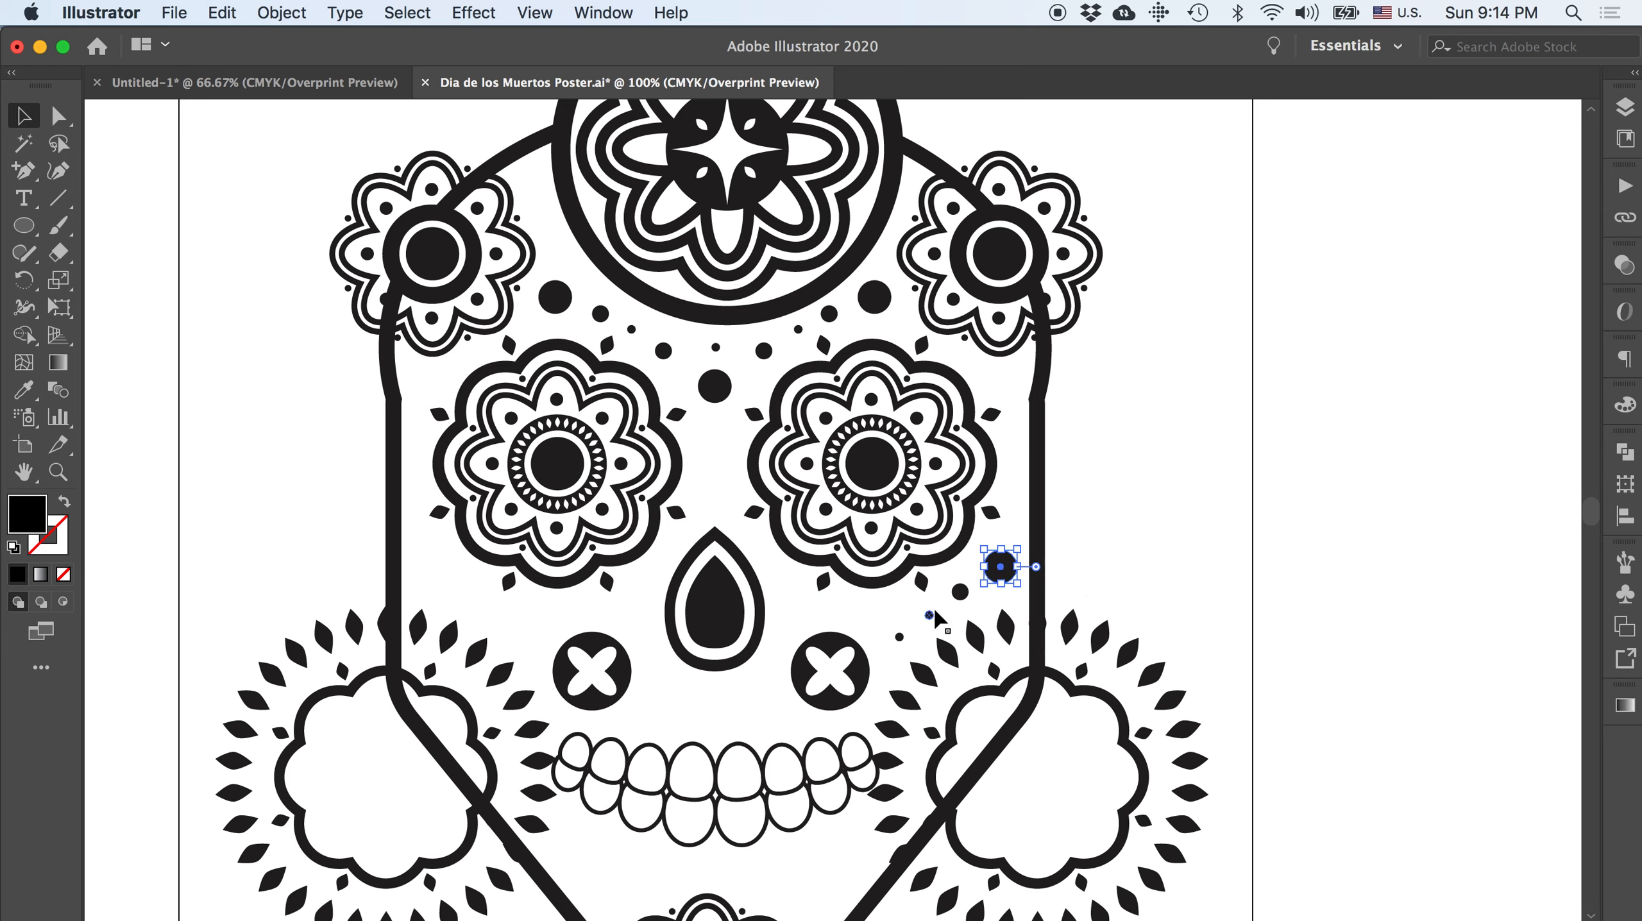
left_click(901, 637, "shift")
left_click(930, 616, "shift")
left_click(965, 591, "shift")
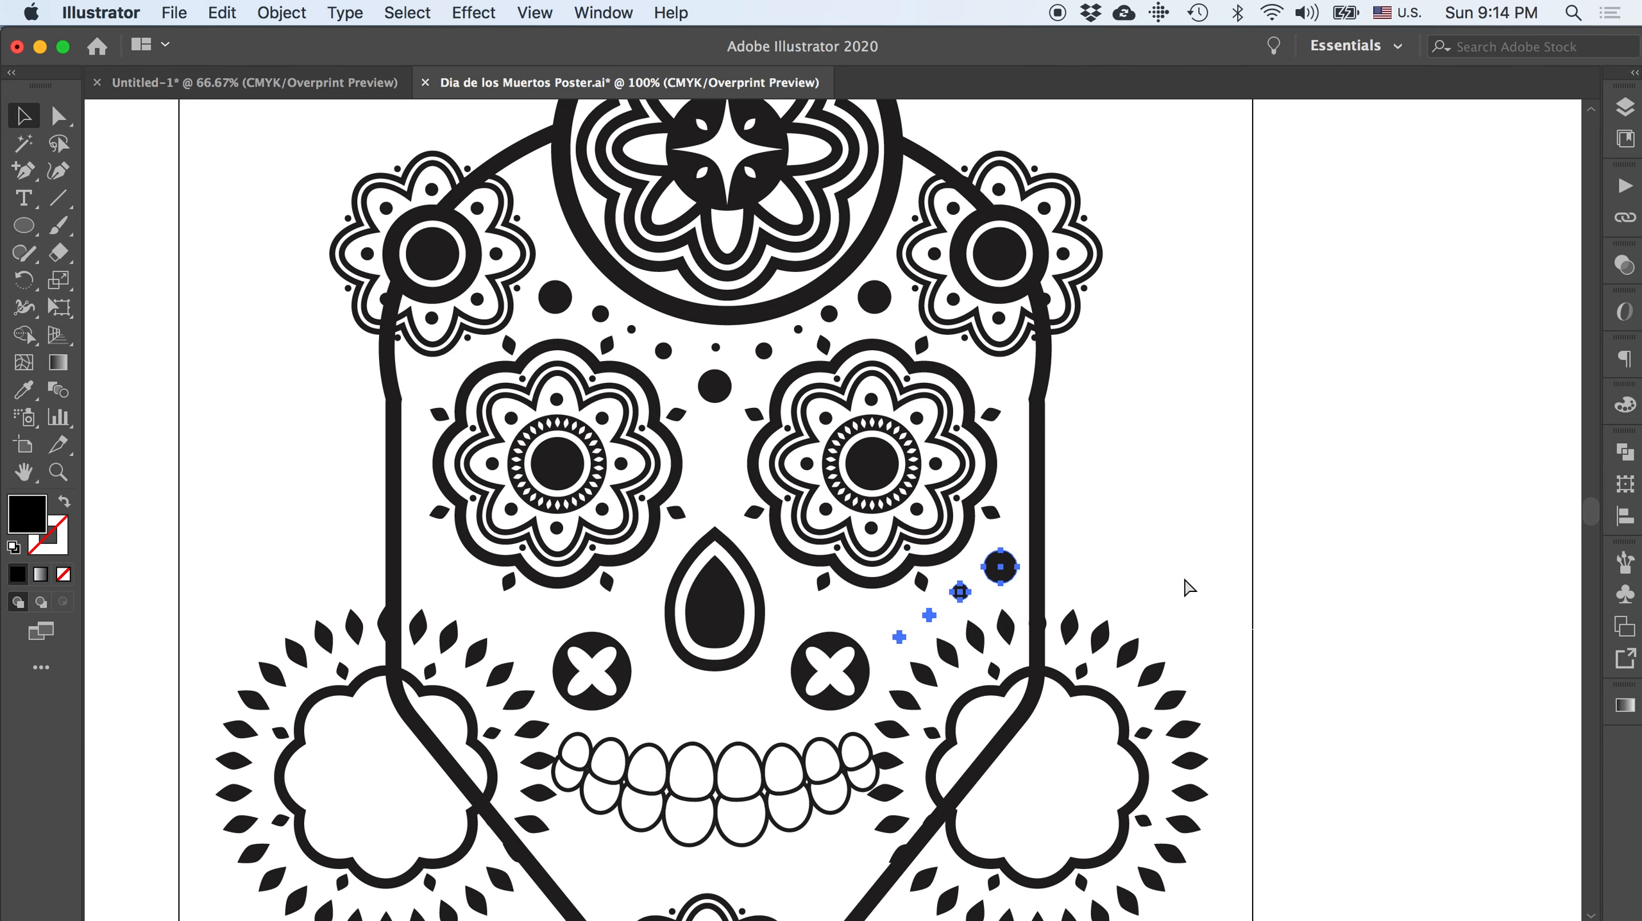
key("a")
key("v")
- Reflect the pasted dots across the vertical axis and move them below the left eye, level with the right group
left_click(289, 12)
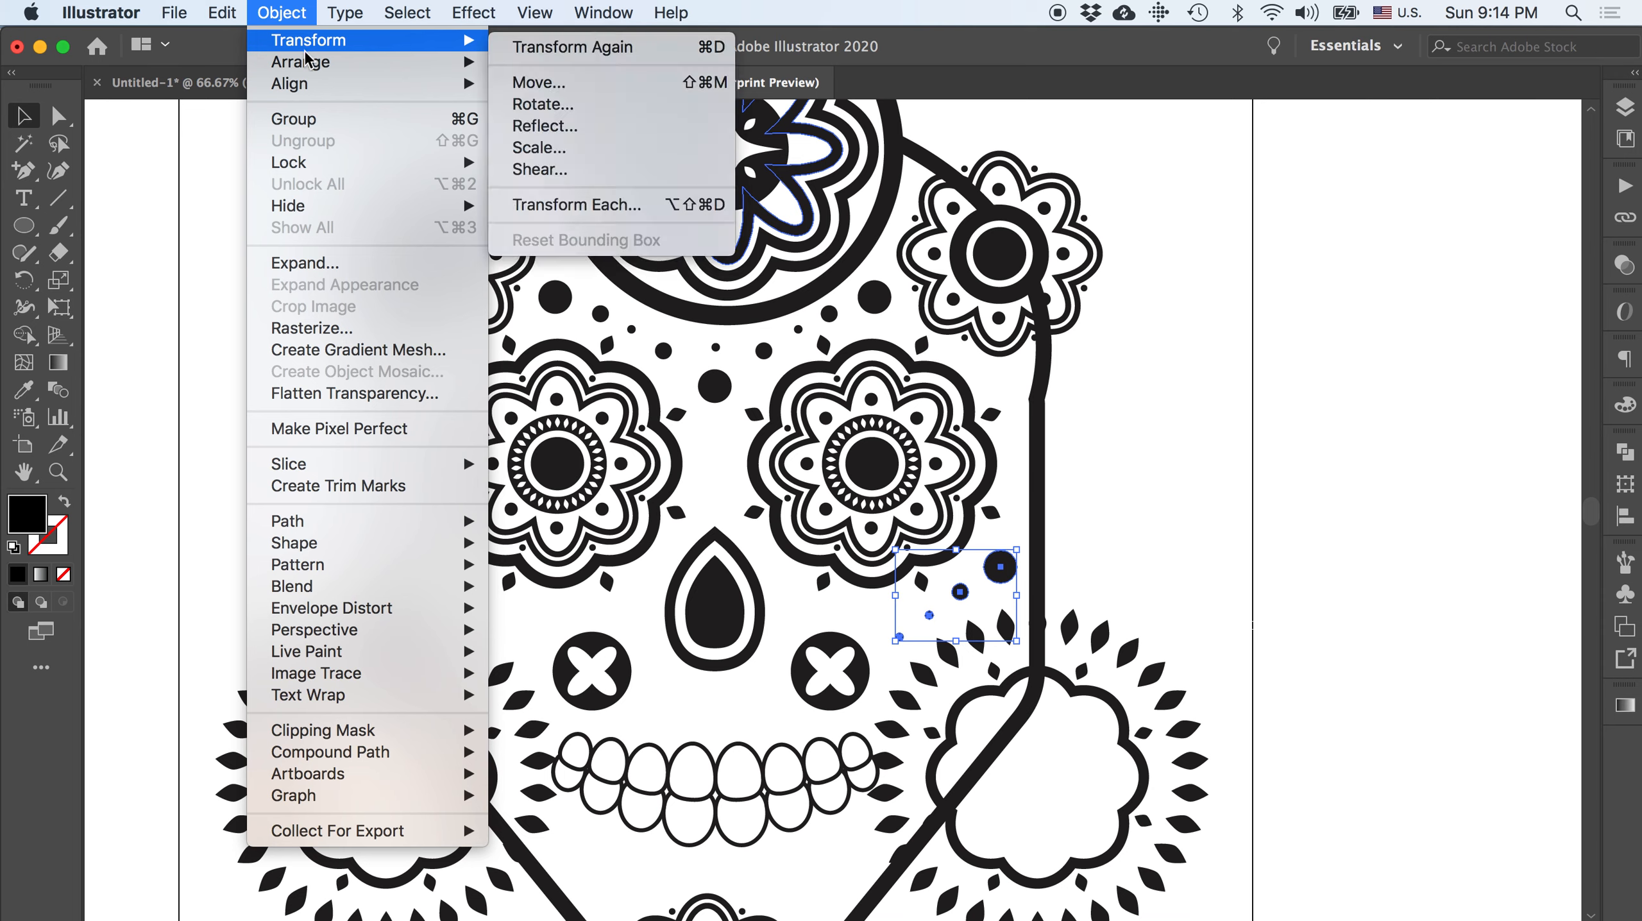
mouse_move(308, 44)
left_click(583, 127)
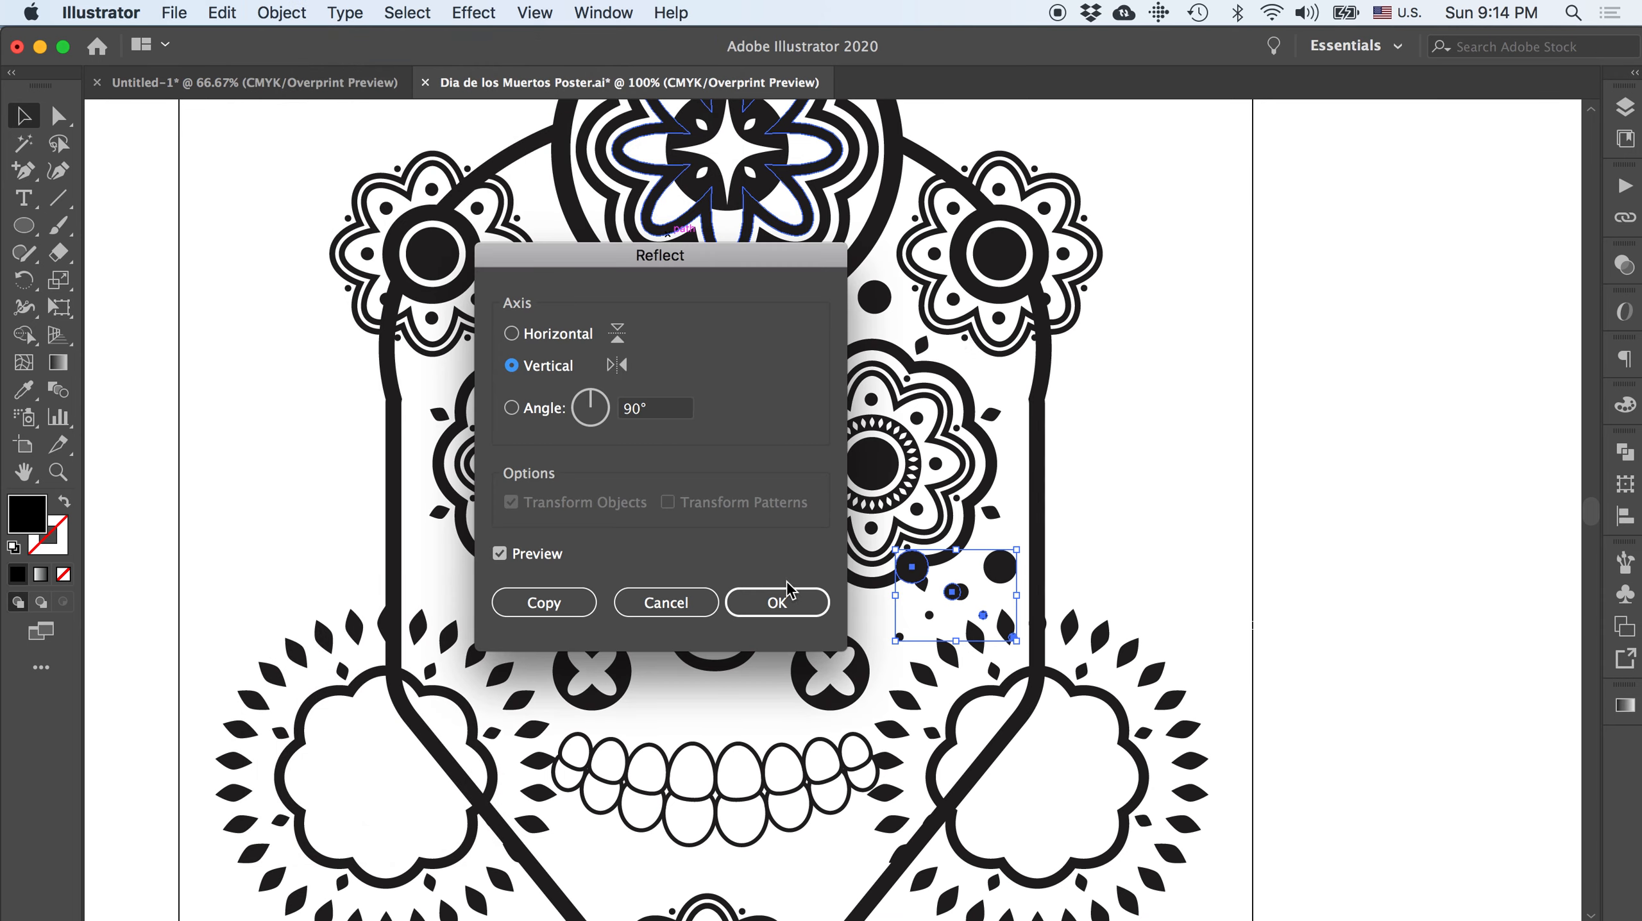
left_click(788, 598)
left_click_drag(957, 598, 482, 598)
key("Down")
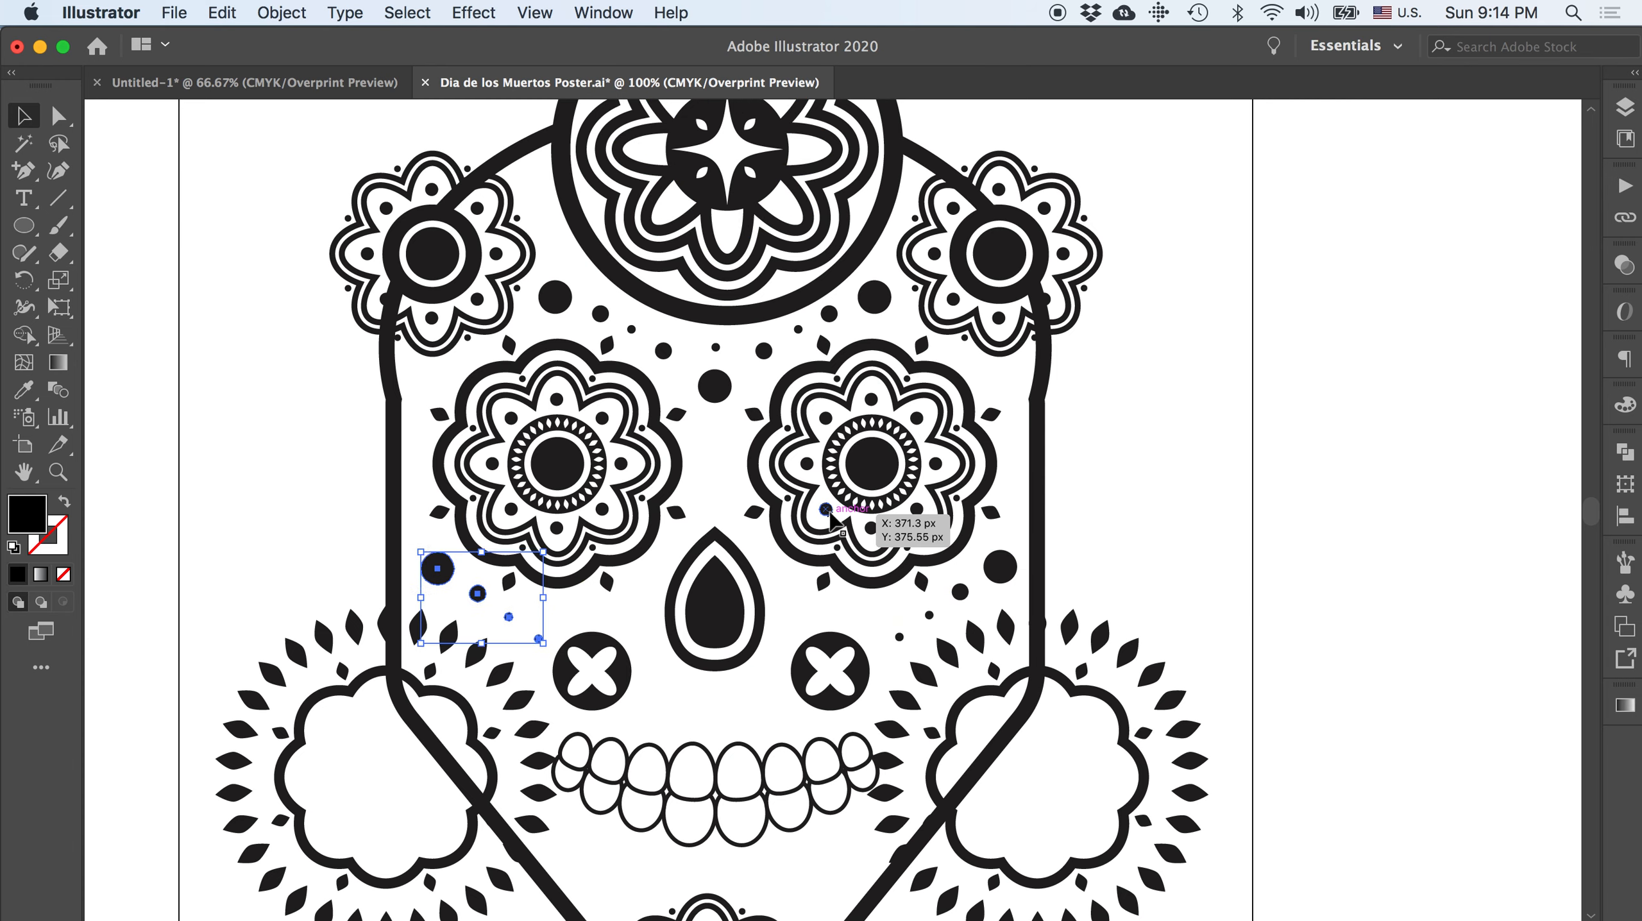
key("Up")
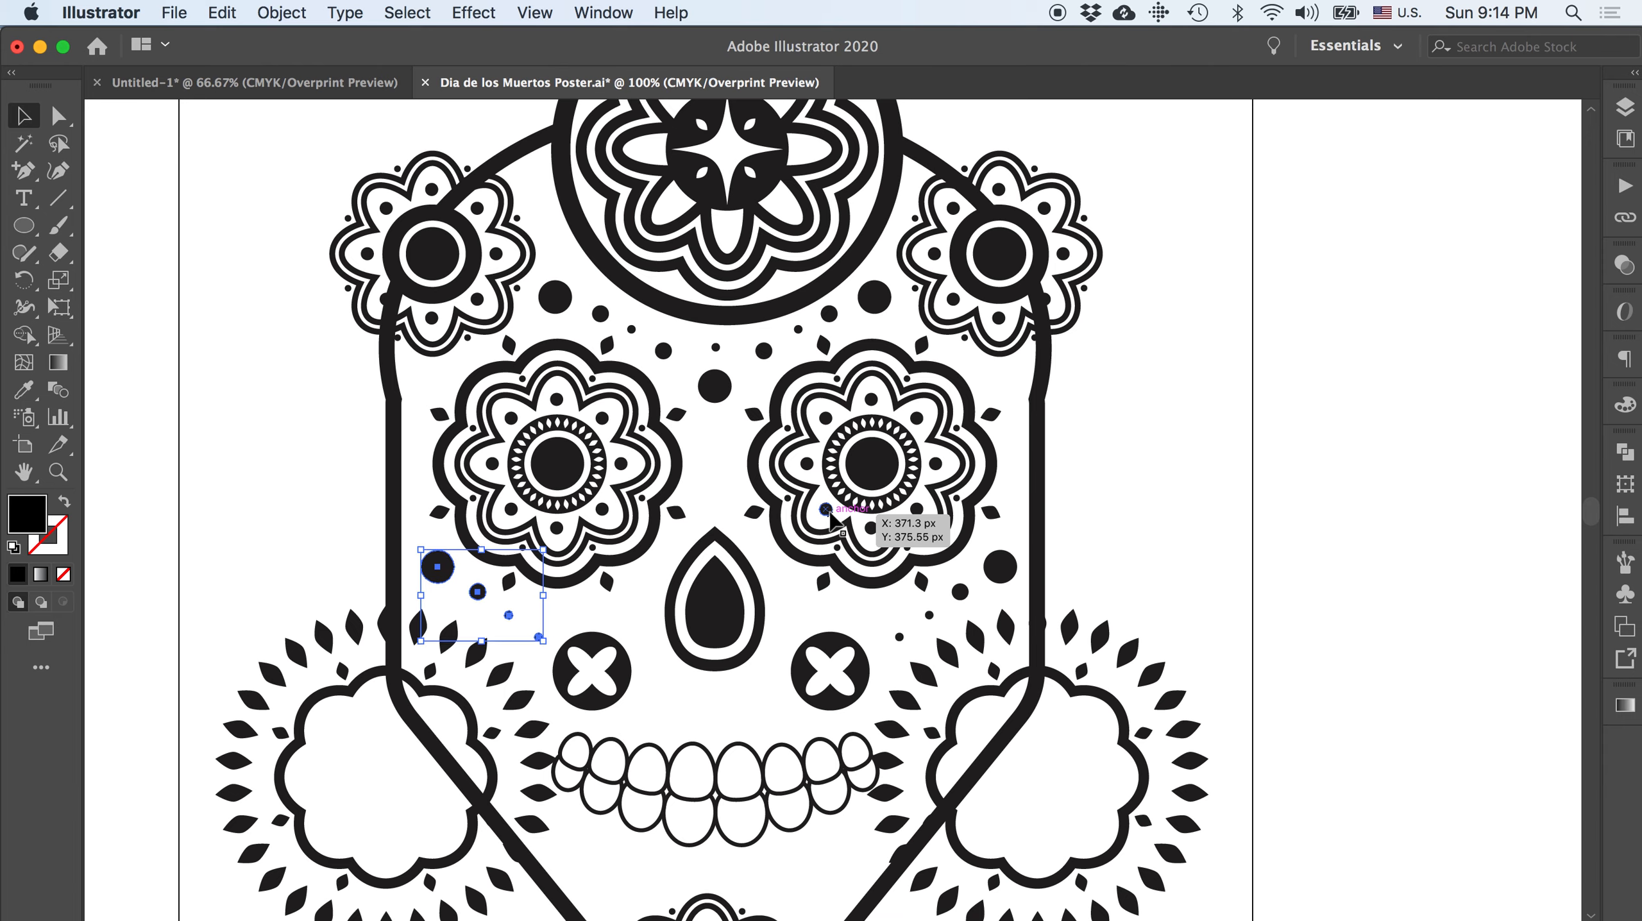
left_click(1361, 522)
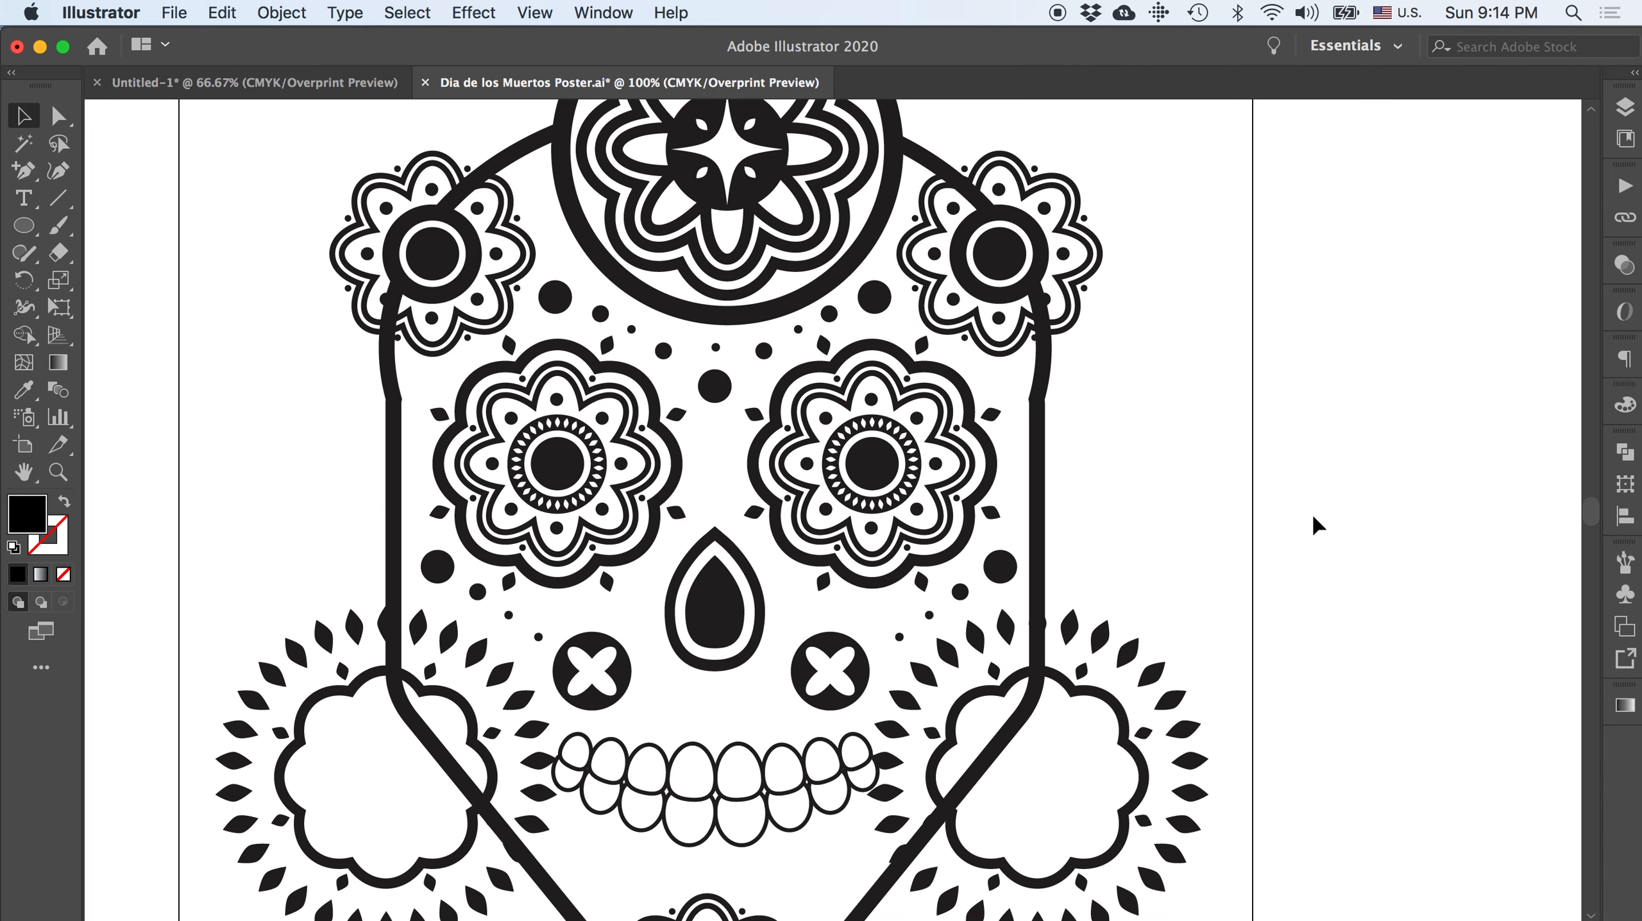
key("super+minus")
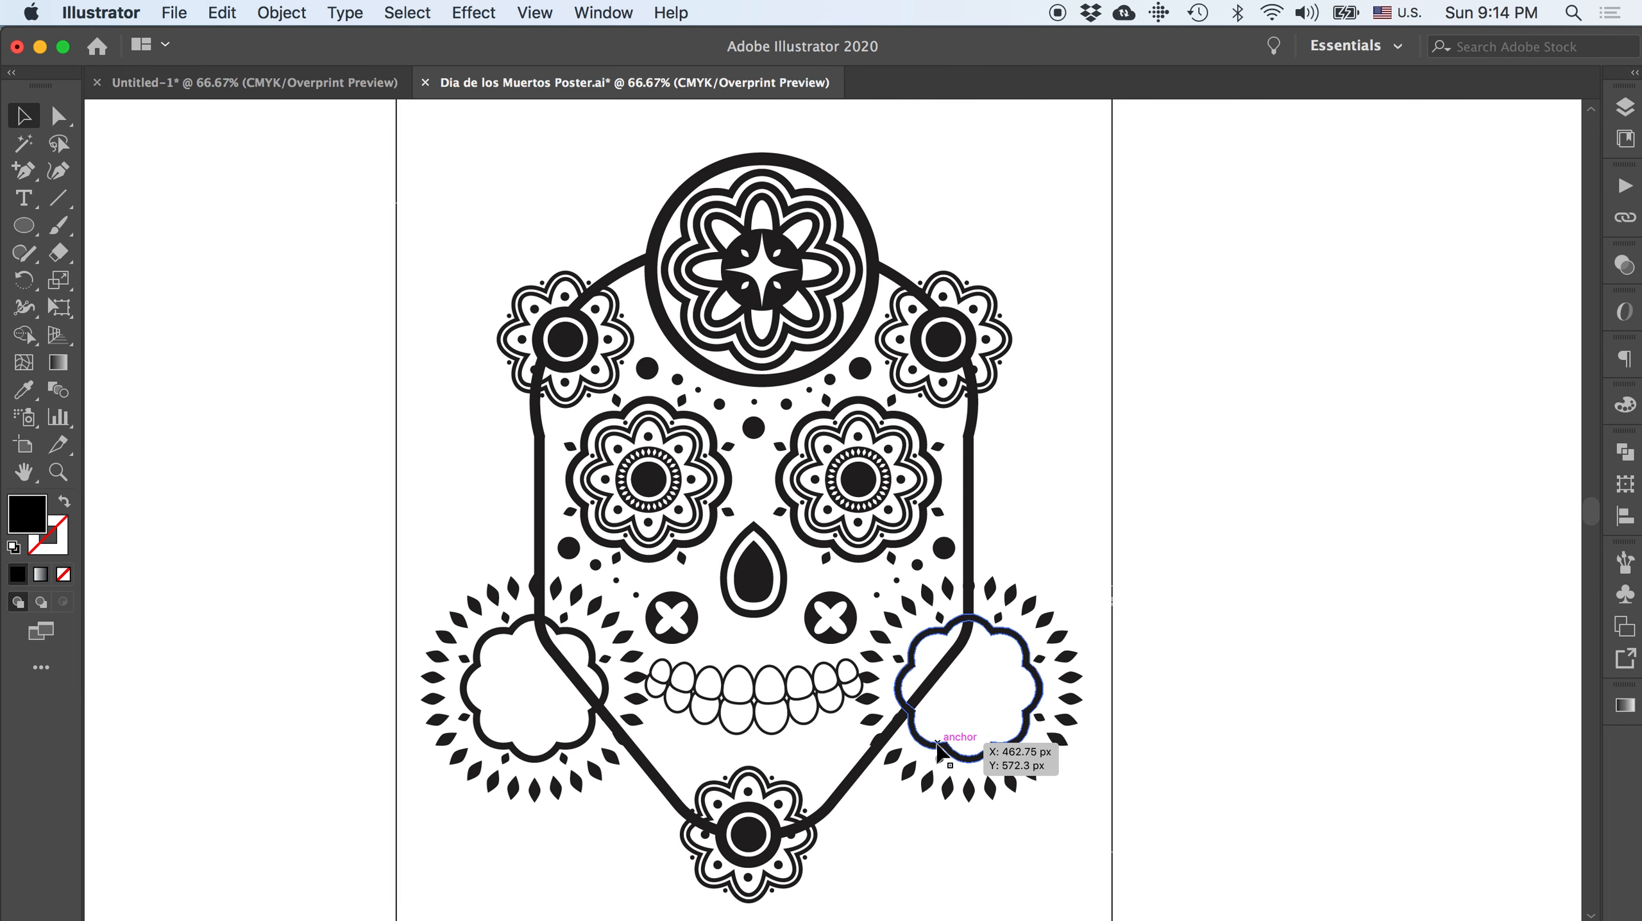
scroll(942, 755, "down", 1)
scroll(942, 755, "right", 1)
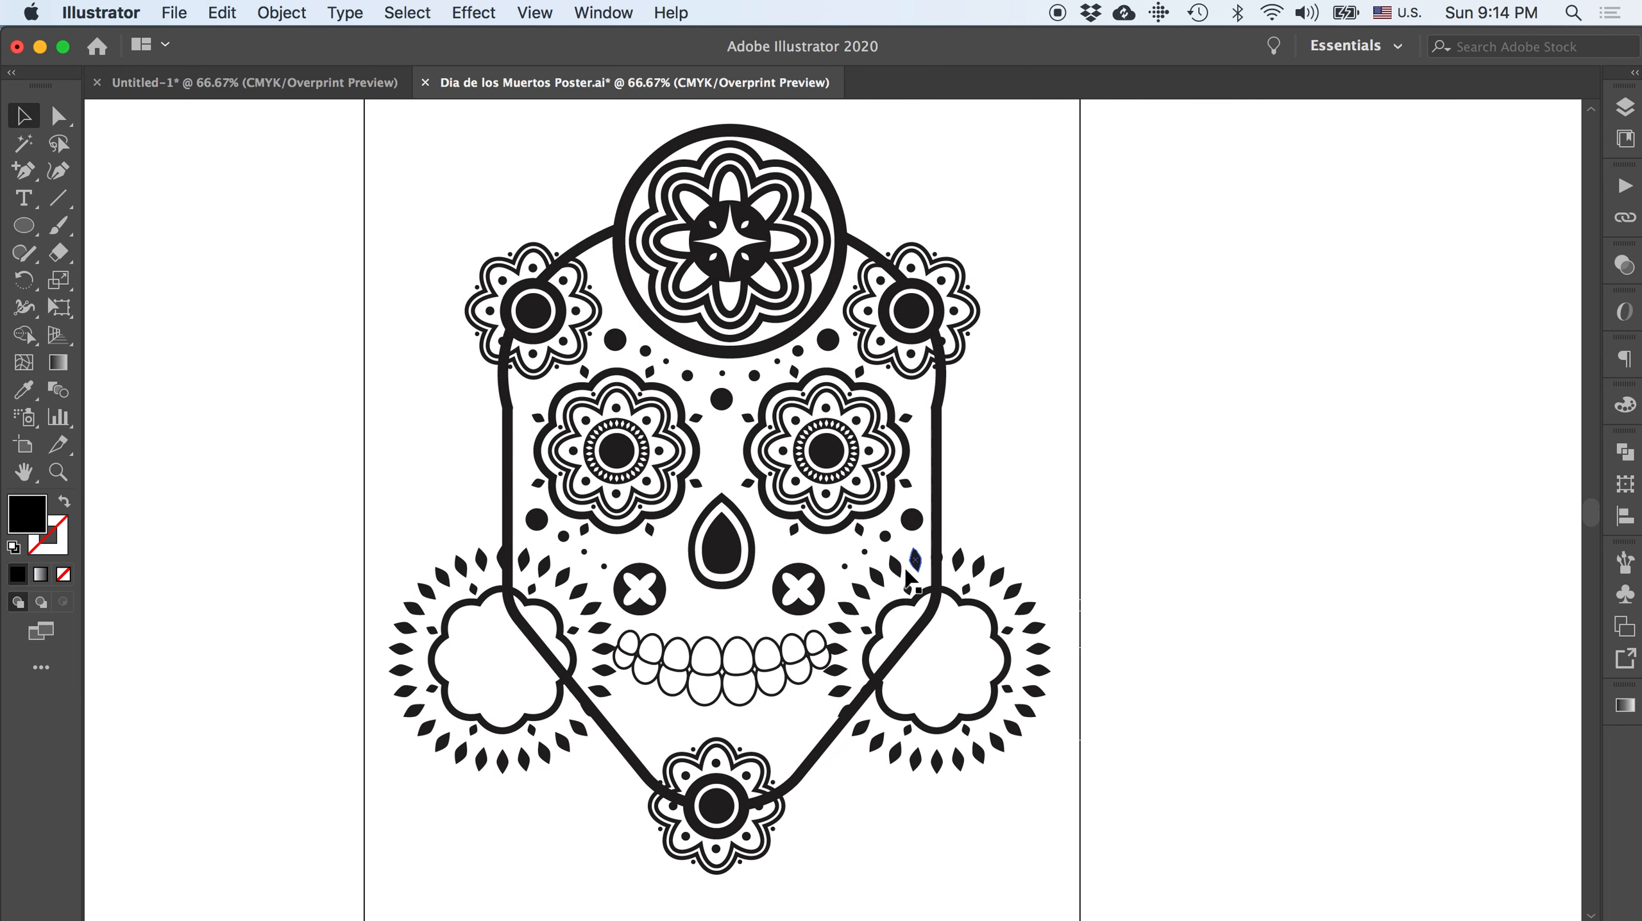